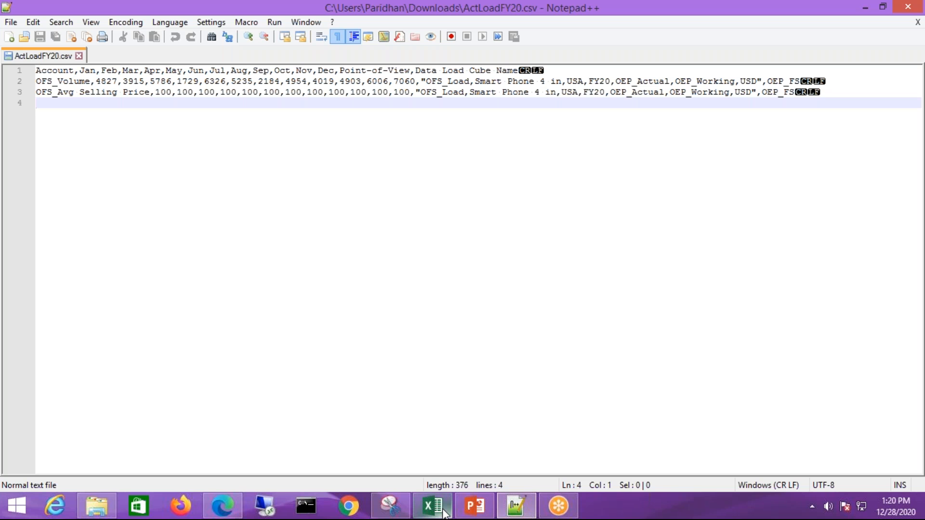
Switch to the EPM Cloud browser window and create a new data import for the BISP application
{"action": "mouse_move", "coordinate": [433, 506]}
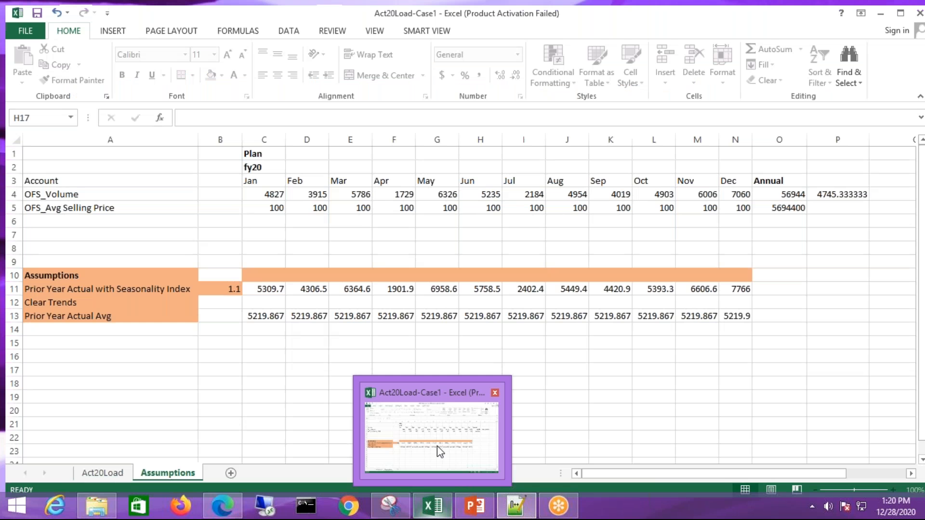
{"action": "left_click", "coordinate": [440, 451]}
{"action": "left_click", "coordinate": [222, 506]}
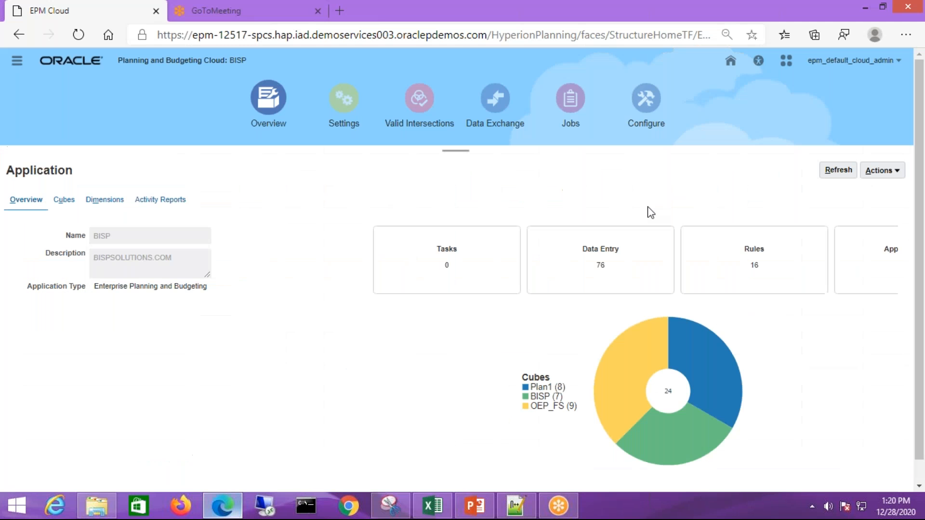
{"action": "left_click", "coordinate": [892, 174]}
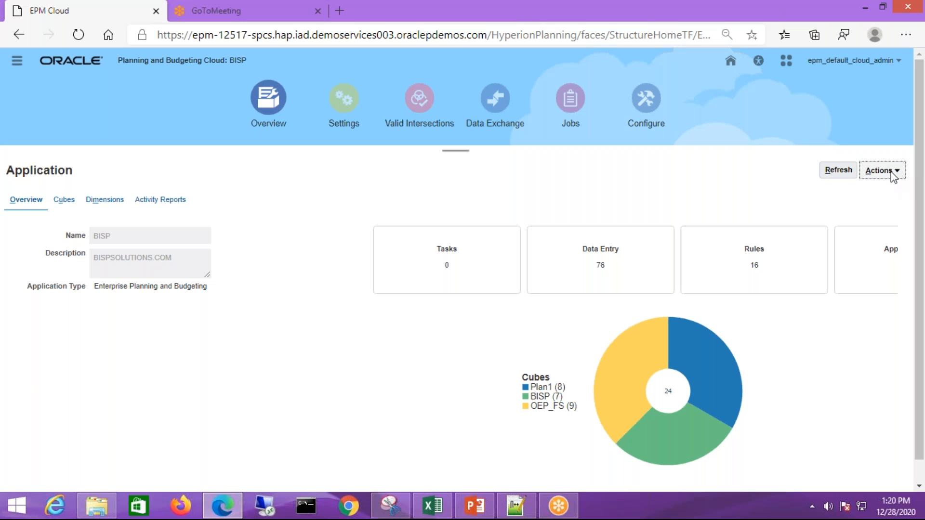
{"action": "left_click", "coordinate": [788, 189]}
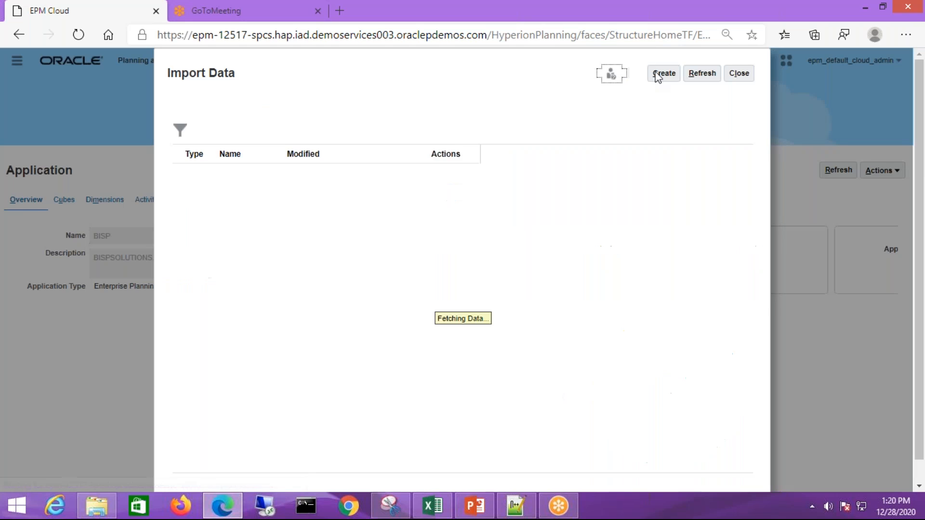
{"action": "left_click", "coordinate": [663, 77]}
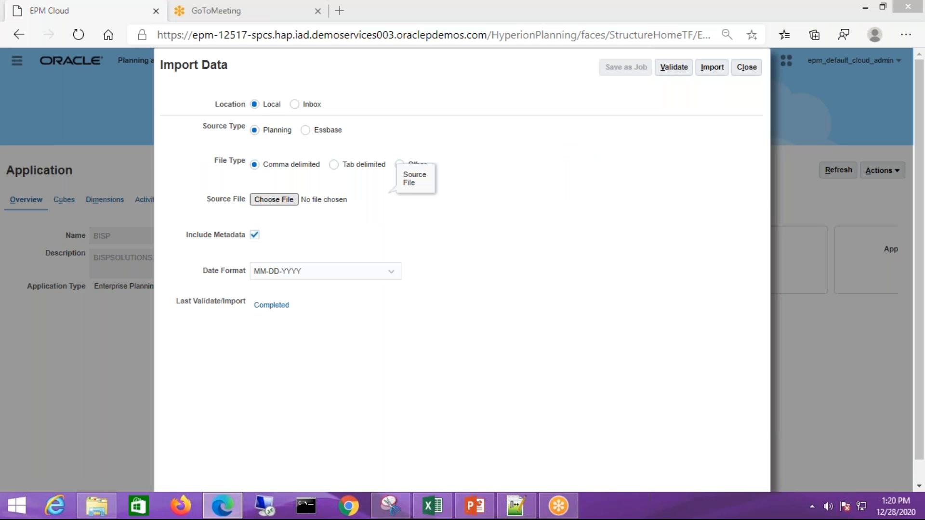
Choose ActLoadFY20 from Downloads as the import's source file and validate it
{"action": "left_click", "coordinate": [517, 215]}
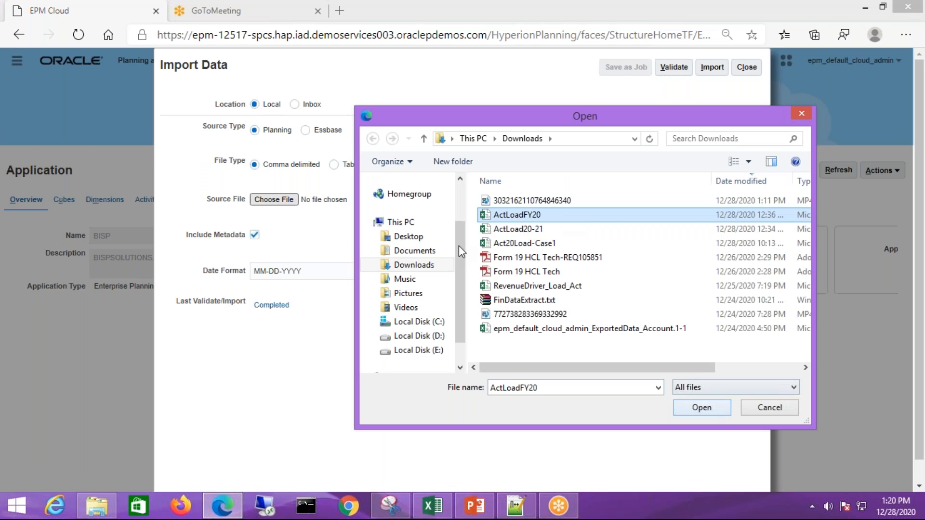
{"action": "key", "text": "Return"}
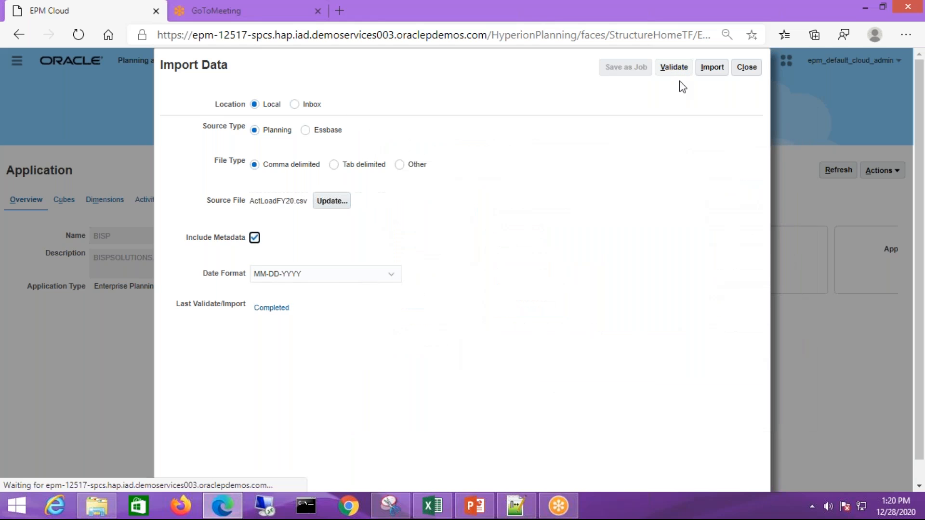
{"action": "left_click", "coordinate": [673, 67]}
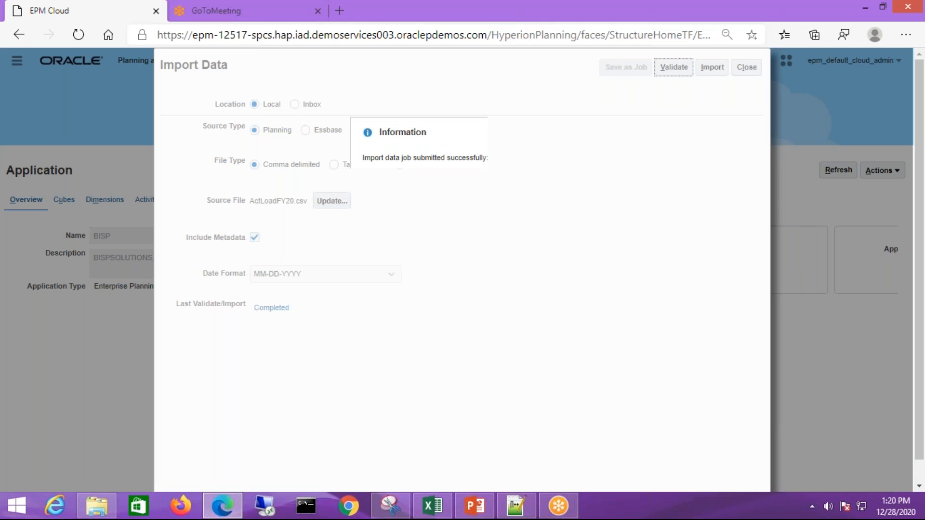
{"action": "left_click", "coordinate": [542, 180]}
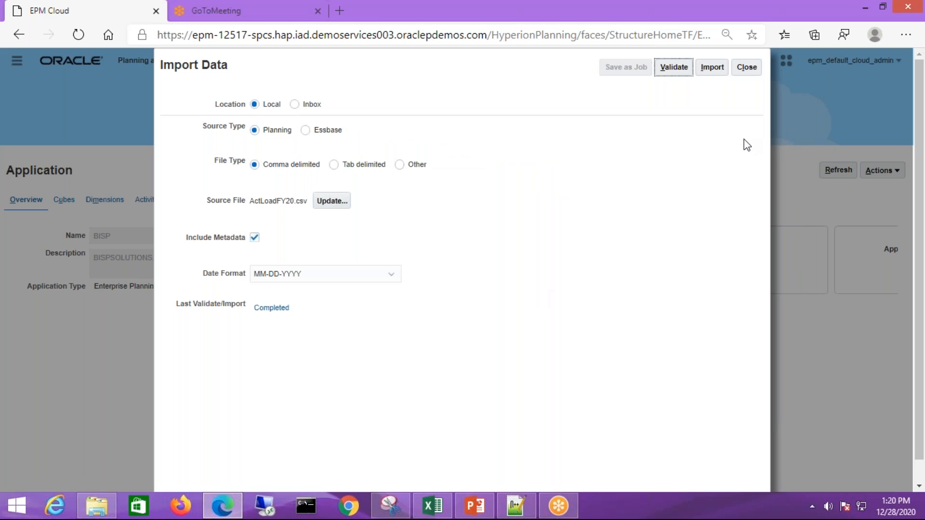
Import the data from ActLoadFY20.csv and close the Import Data windows
{"action": "left_click", "coordinate": [712, 67]}
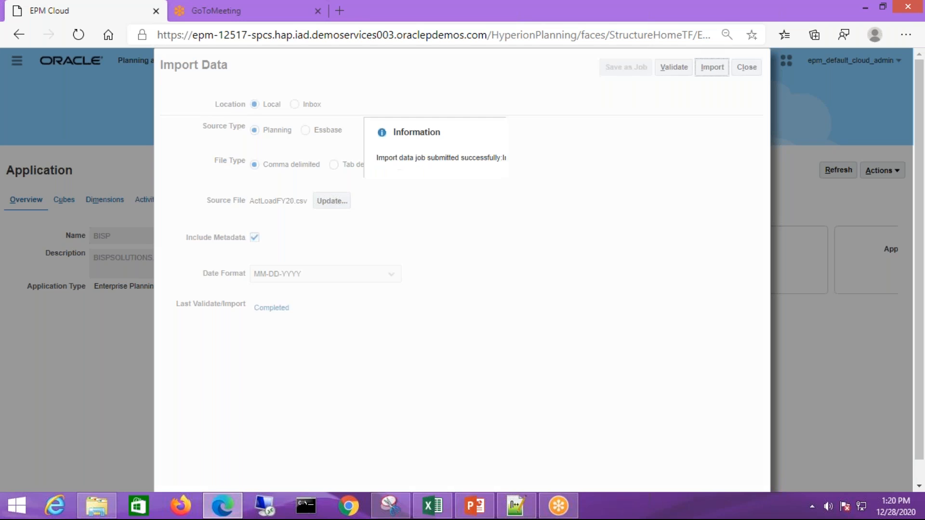
{"action": "key", "text": "Return"}
{"action": "left_click", "coordinate": [746, 67]}
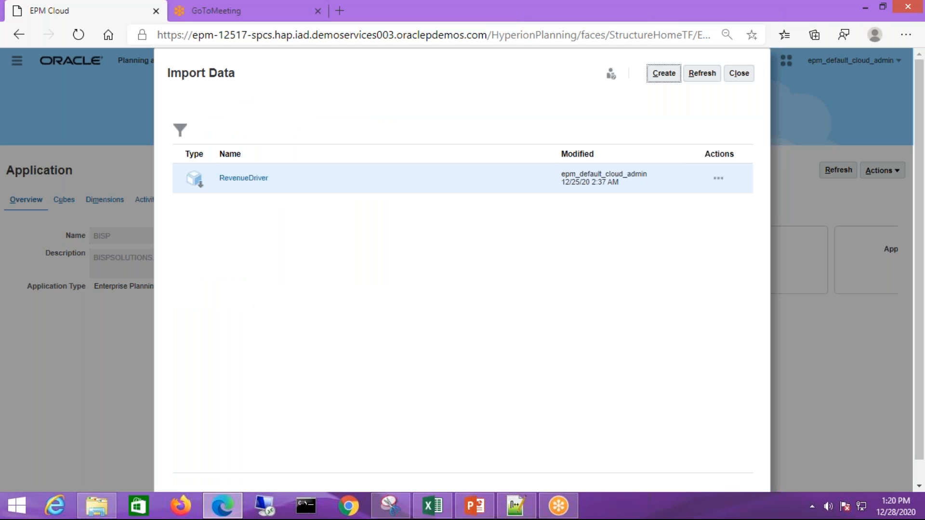
{"action": "left_click", "coordinate": [742, 76]}
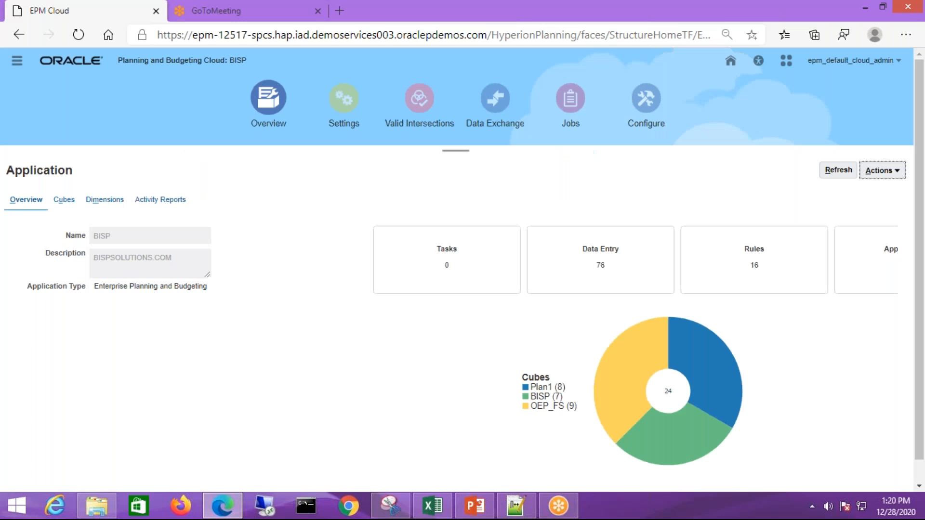
Check the details of the most recent Import Data job in the application's job activity
{"action": "left_click", "coordinate": [571, 99]}
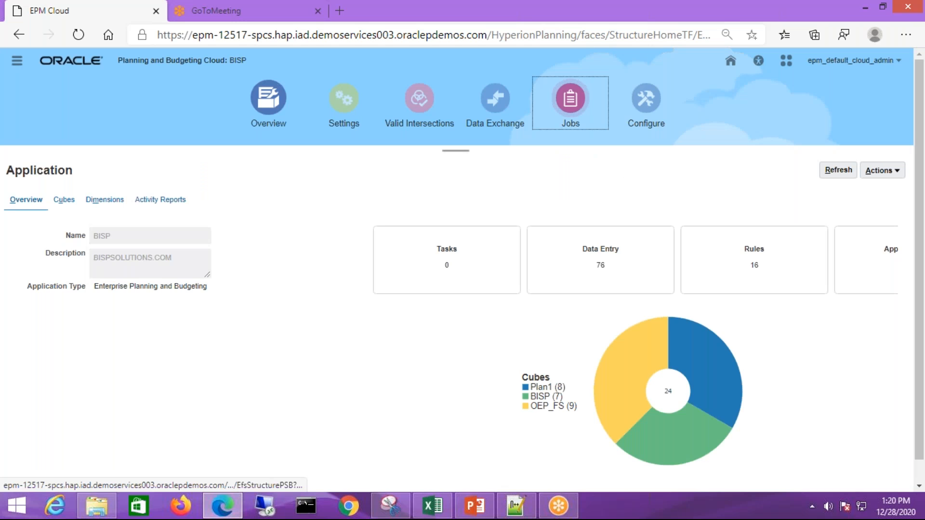
{"action": "left_click", "coordinate": [408, 236]}
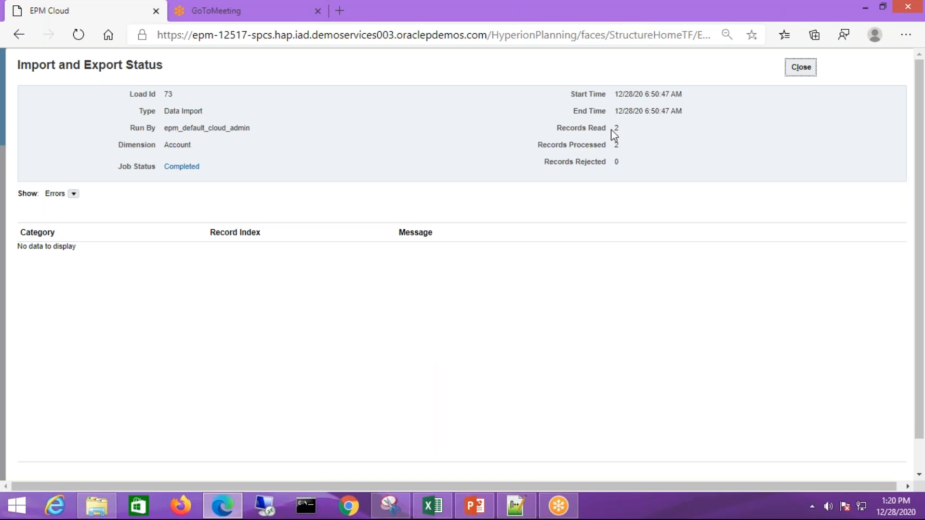
{"action": "double_click", "coordinate": [611, 129]}
{"action": "double_click", "coordinate": [612, 146]}
{"action": "left_click", "coordinate": [807, 69]}
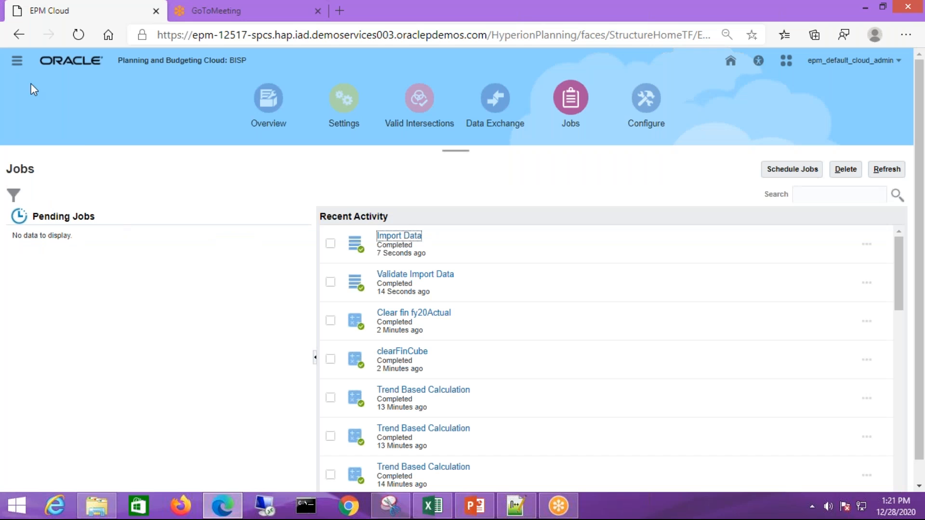
Open the Rules page of the planning application and switch to the Act20Load-Case1 workbook in Excel
{"action": "left_click", "coordinate": [17, 60]}
{"action": "left_click", "coordinate": [48, 348]}
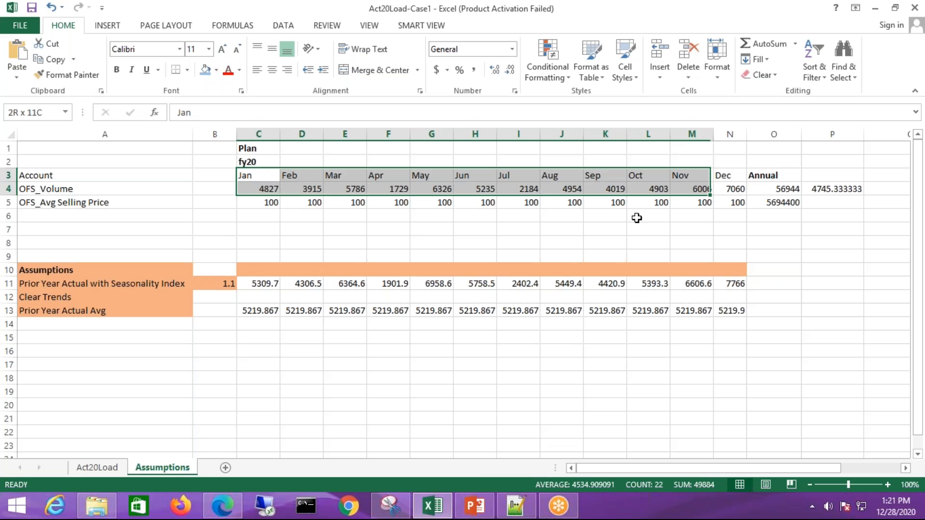
{"action": "left_click", "coordinate": [636, 218]}
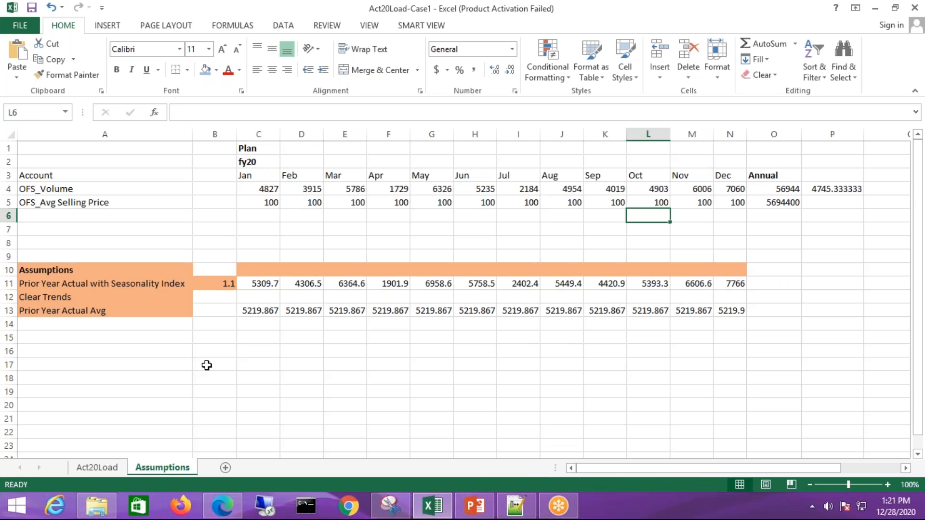
Review the Assumptions sheet's fy20 Plan volume and selling price data, checking briefly on the loading browser page
{"action": "left_click", "coordinate": [207, 365]}
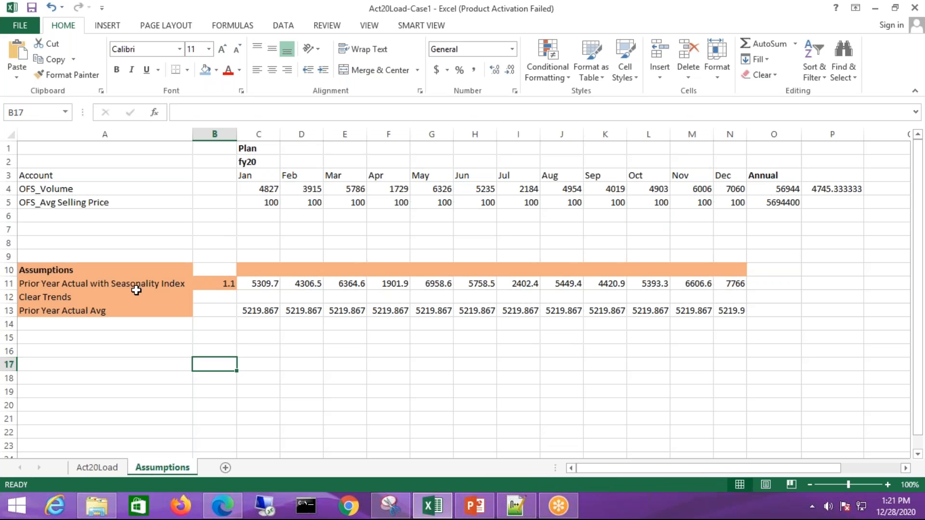
{"action": "key", "text": "Left"}
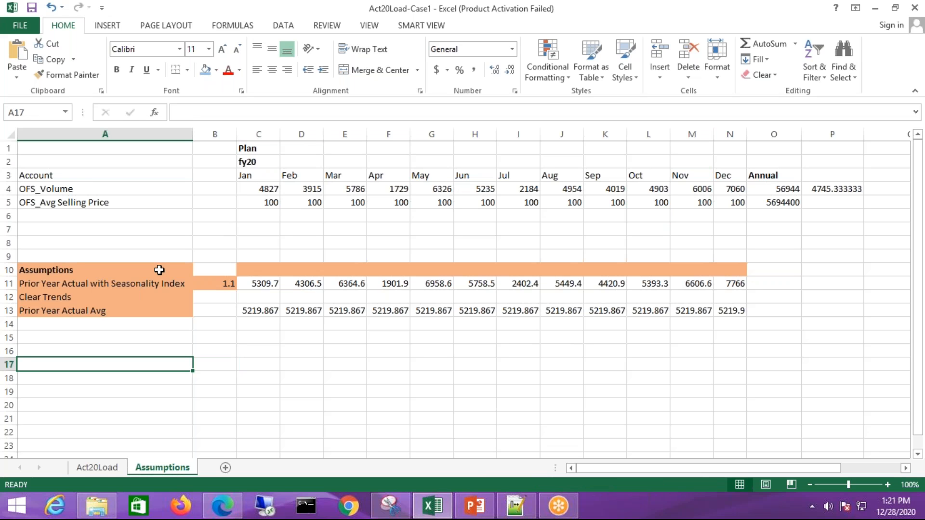
{"action": "left_click", "coordinate": [159, 270]}
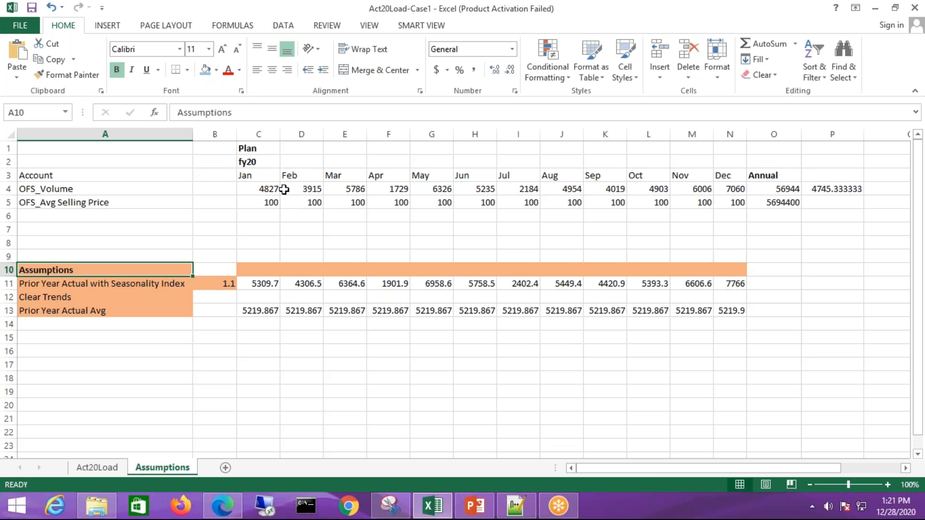
{"action": "key", "text": "Up"}
{"action": "key", "text": "Up"}
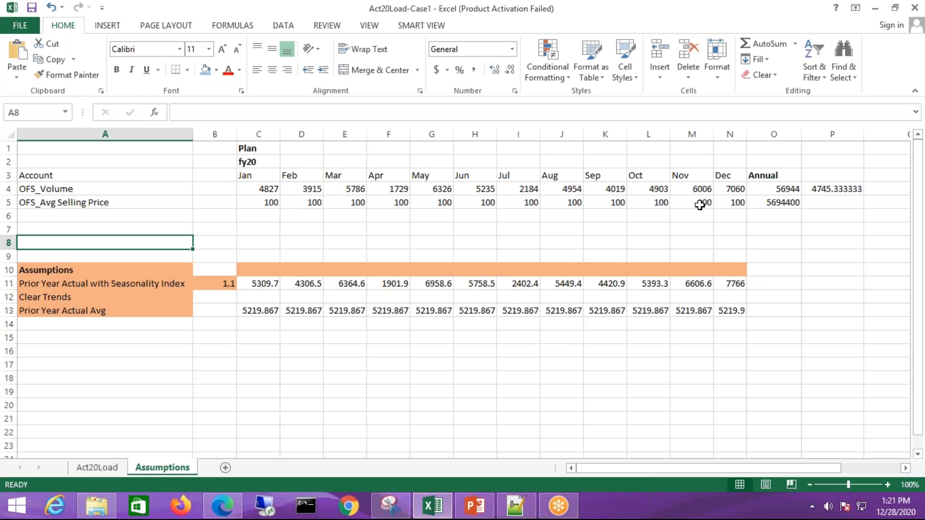
{"action": "left_click", "coordinate": [252, 148]}
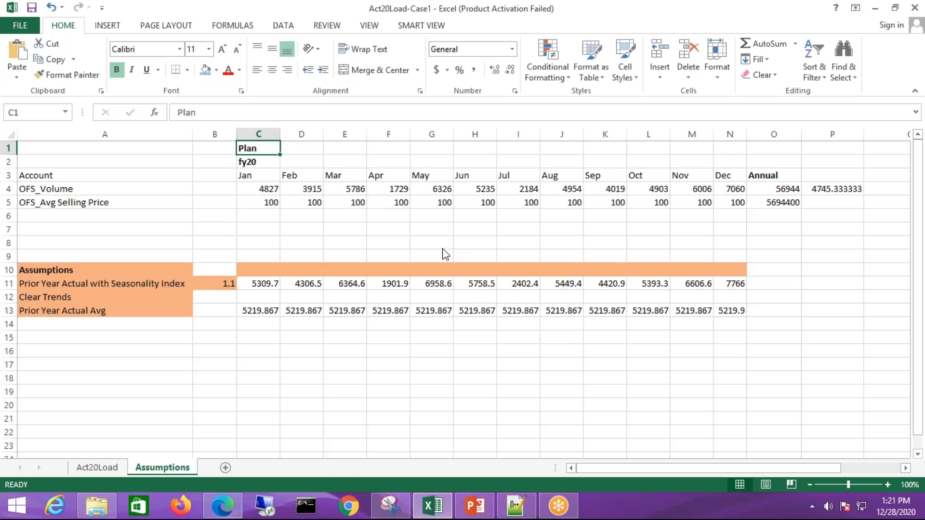
{"action": "key", "text": "alt+Tab"}
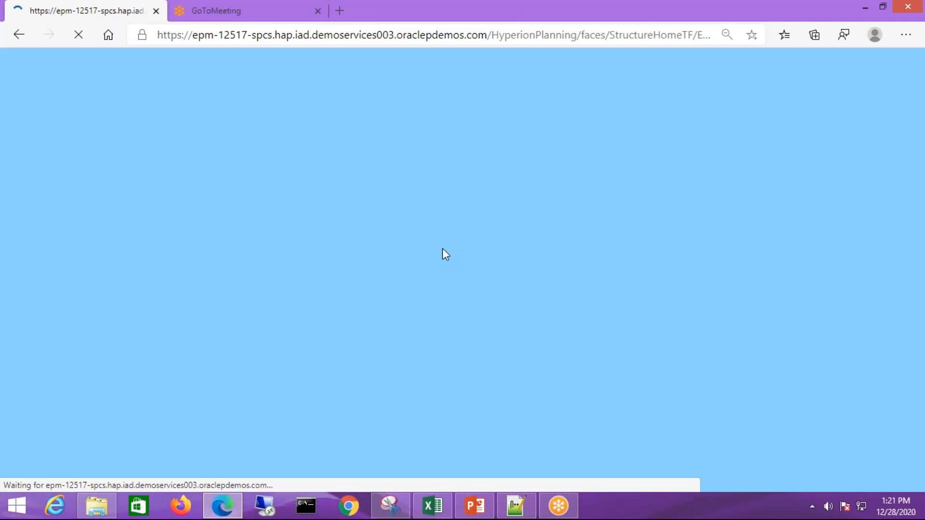
{"action": "key", "text": "alt+Tab"}
Review the Prior Year Actual with Seasonality Index and Clear Trends entries in the Assumptions block
{"action": "left_click", "coordinate": [211, 351]}
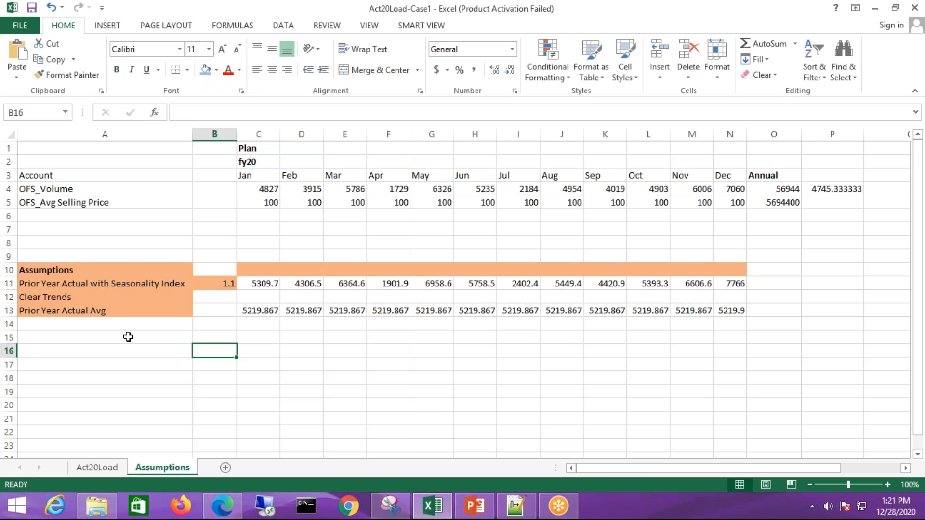
{"action": "left_click", "coordinate": [105, 284]}
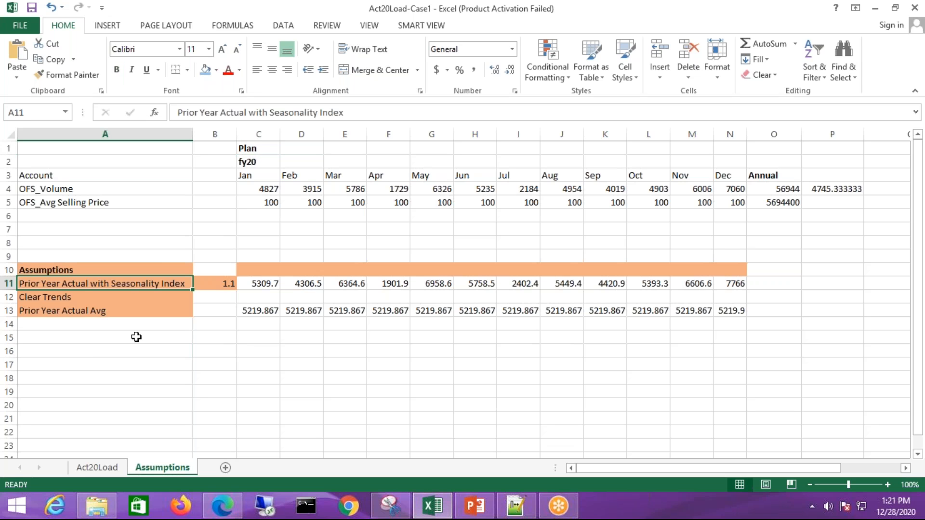
{"action": "left_click", "coordinate": [89, 338]}
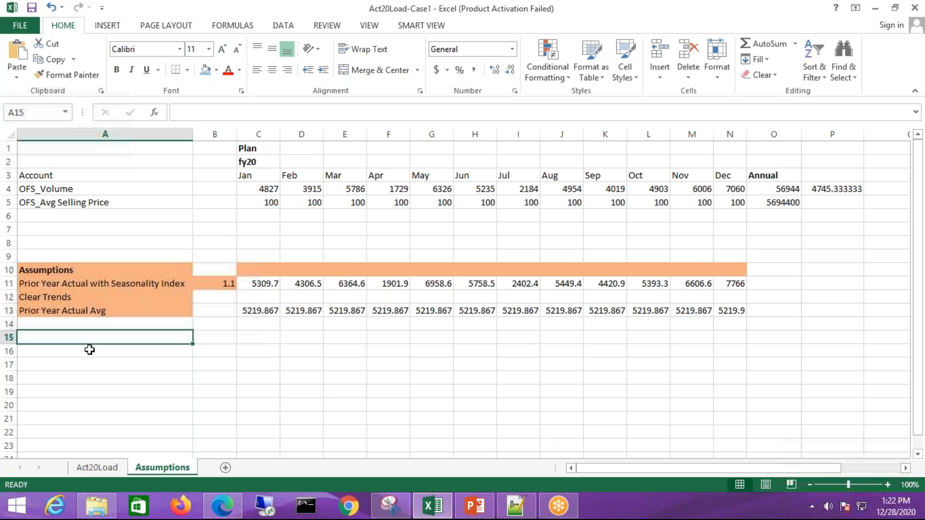
{"action": "left_click", "coordinate": [99, 300]}
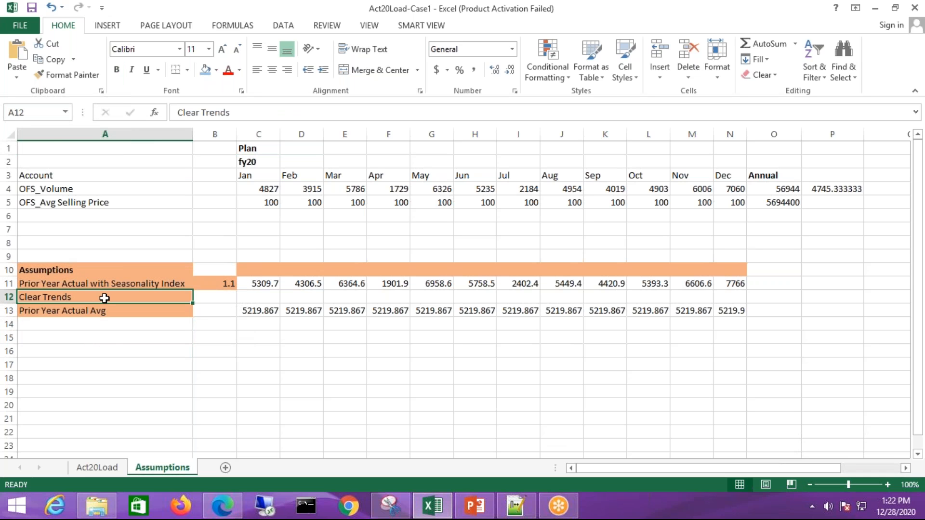
{"action": "key", "text": "Up"}
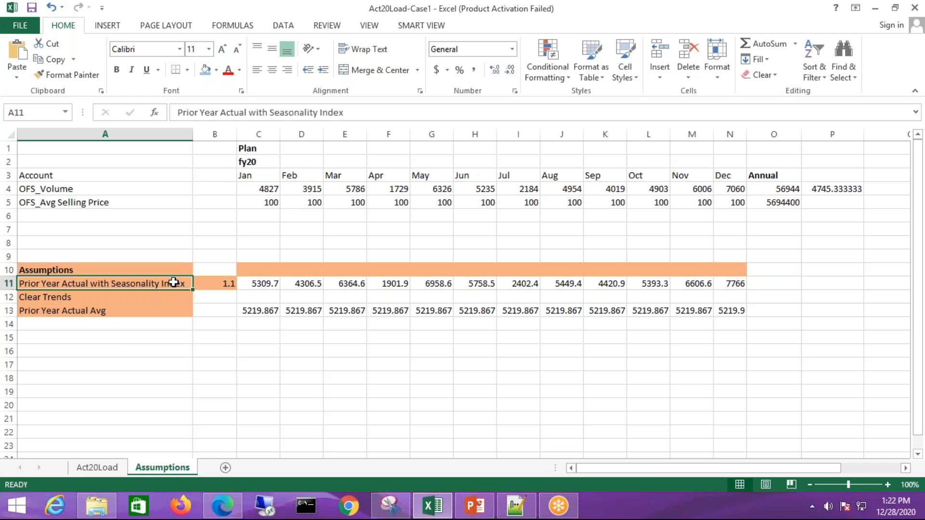
Examine how the seasonality row's Jan and Feb formulas combine the OFS_Volume values with the index in B11
{"action": "left_click", "coordinate": [269, 189]}
{"action": "left_click", "coordinate": [222, 288]}
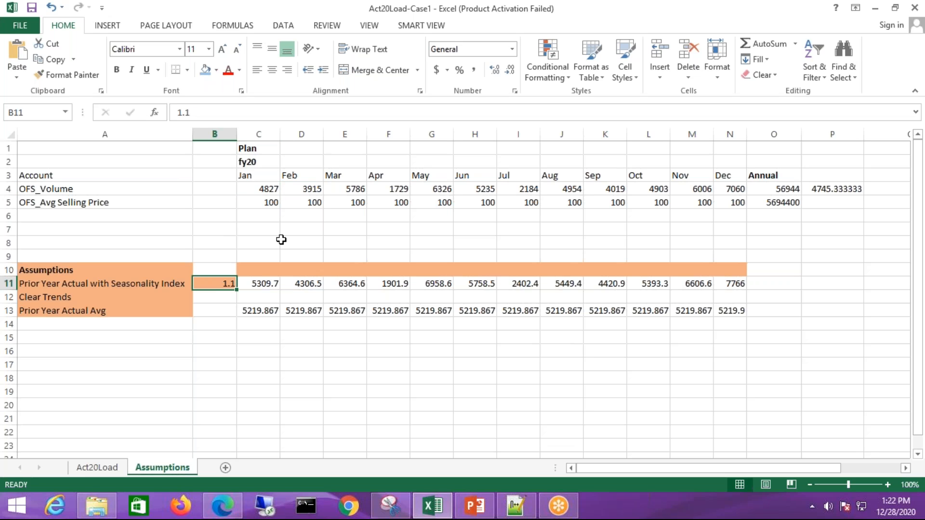
{"action": "left_click", "coordinate": [277, 286]}
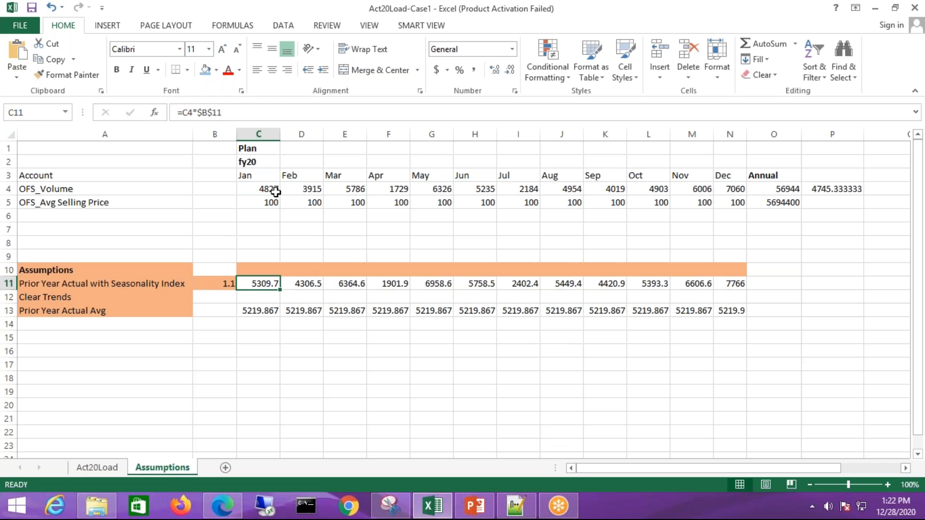
{"action": "left_click", "coordinate": [275, 192]}
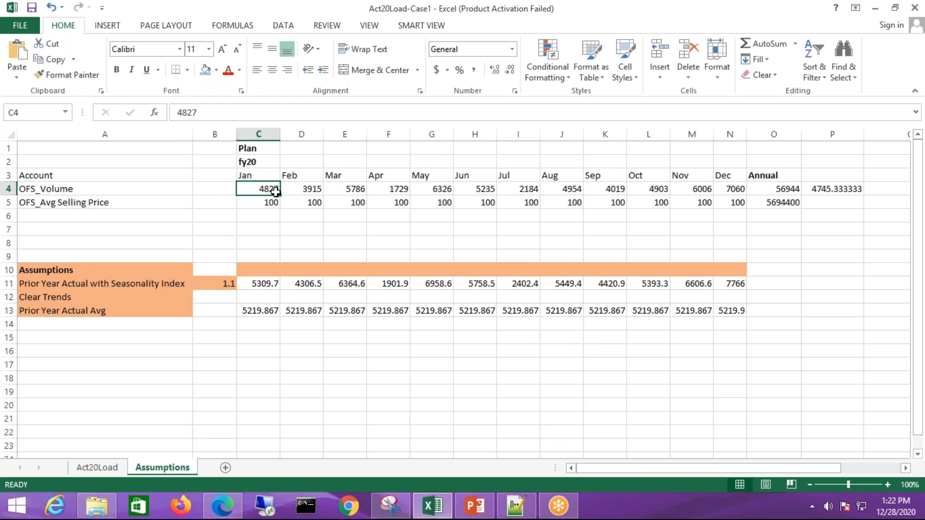
{"action": "left_click", "coordinate": [234, 286]}
{"action": "key", "text": "Right"}
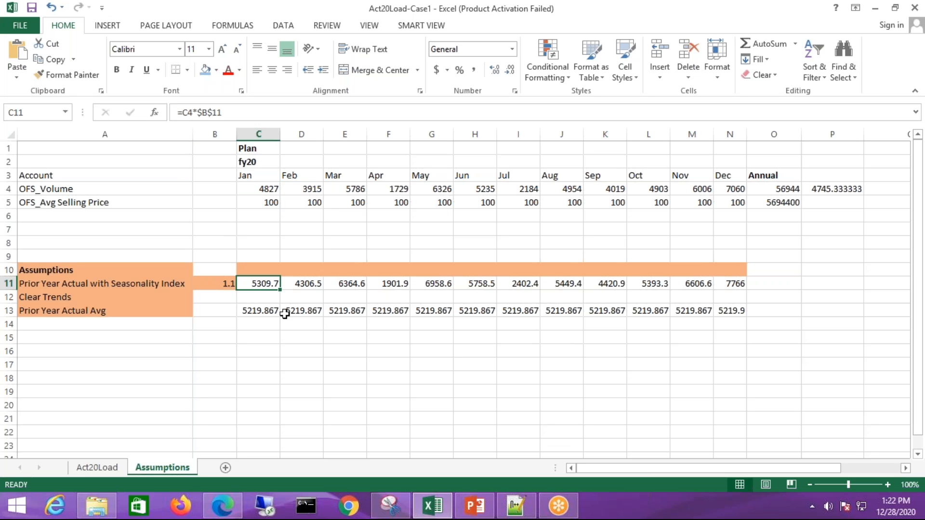
{"action": "key", "text": "F2"}
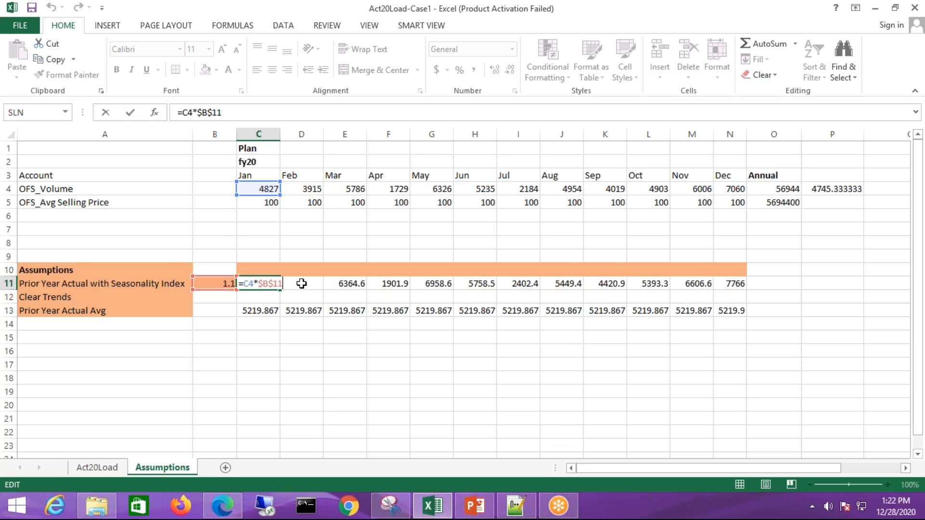
{"action": "left_click", "coordinate": [300, 351]}
{"action": "left_click", "coordinate": [273, 286]}
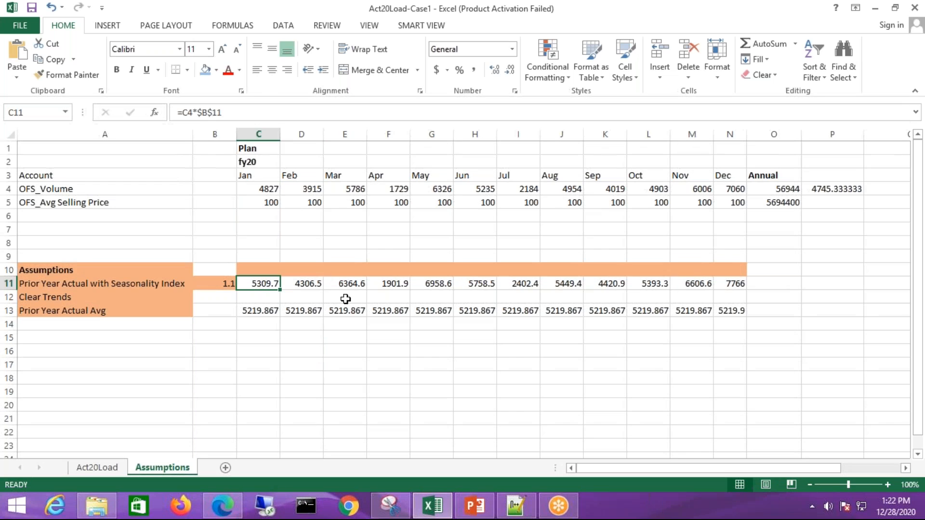
{"action": "key", "text": "Right"}
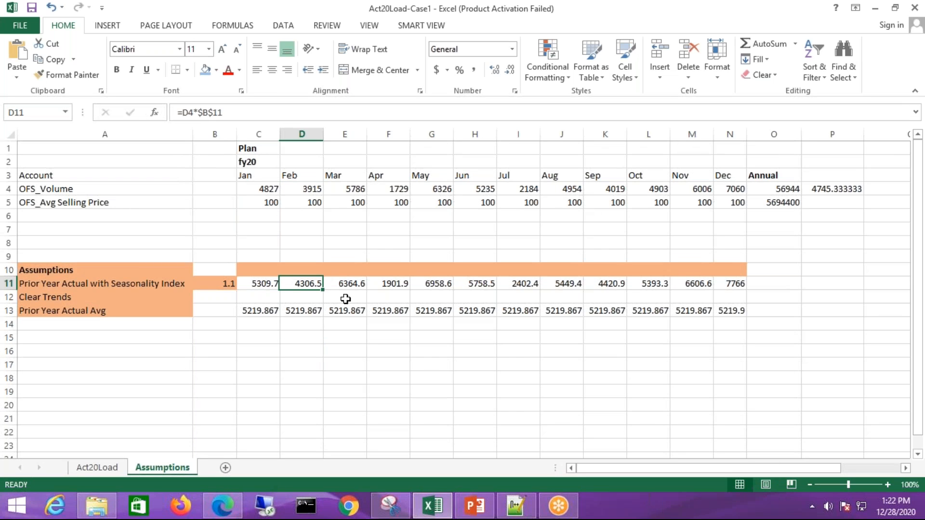
Examine the Prior Year Actual with Seasonality Index formulas for the months from Mar through Aug
{"action": "key", "text": "Right"}
{"action": "key", "text": "Right"}
{"action": "key", "text": "Right"}
{"action": "key", "text": "Right"}
{"action": "key", "text": "Right"}
{"action": "key", "text": "Right"}
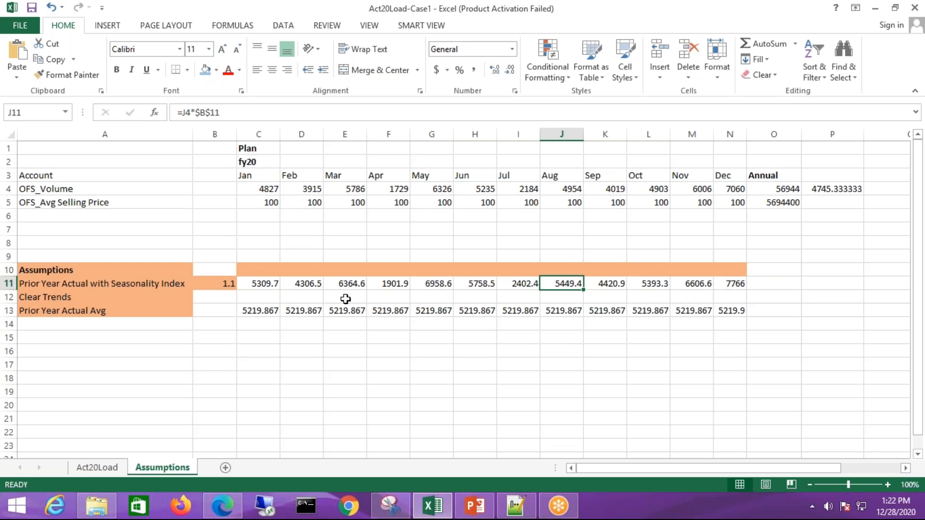
{"action": "key", "text": "Left"}
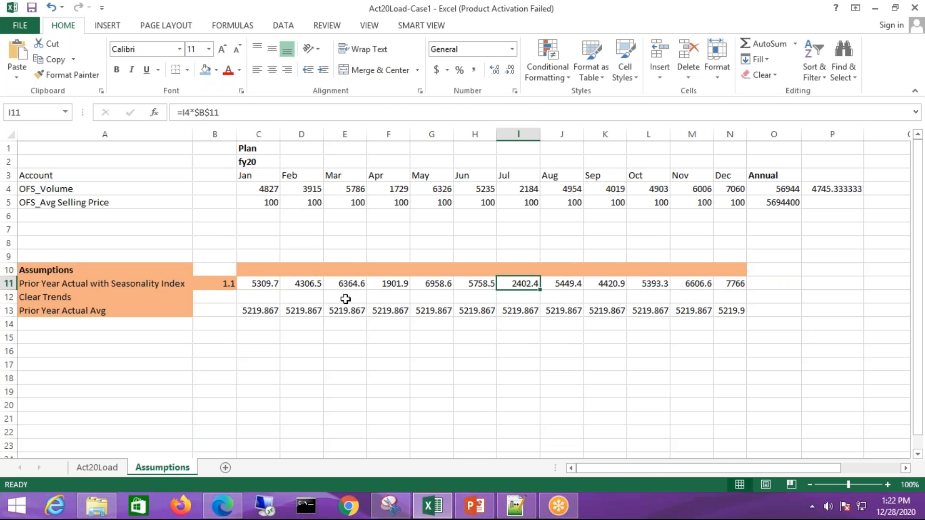
Shrink the workbook window over the browser and review the Jan seasonality formula and the Clear Trends entry
{"action": "left_click", "coordinate": [895, 7]}
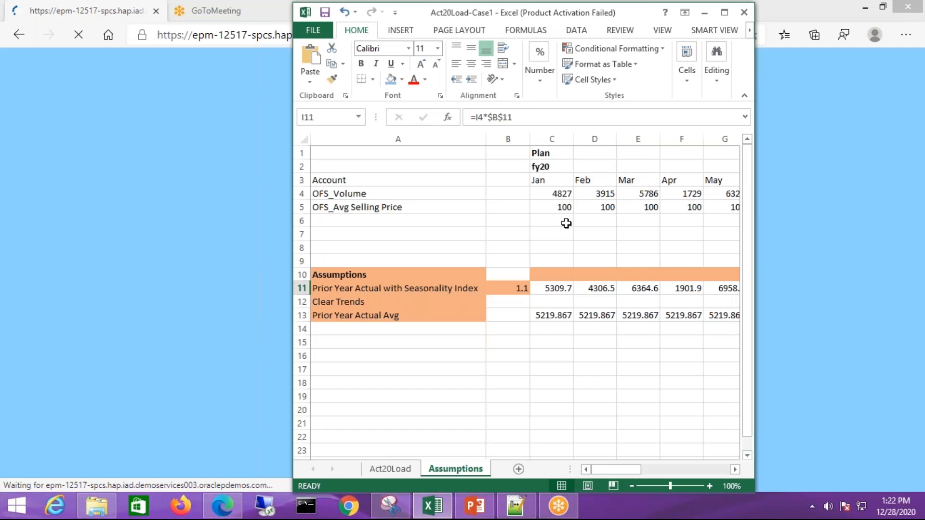
{"action": "left_click", "coordinate": [552, 288]}
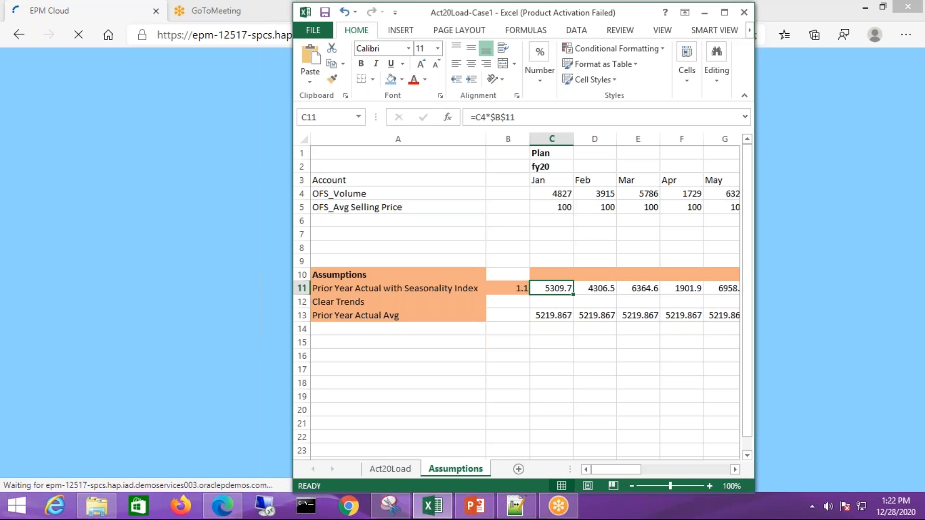
{"action": "left_click", "coordinate": [388, 302]}
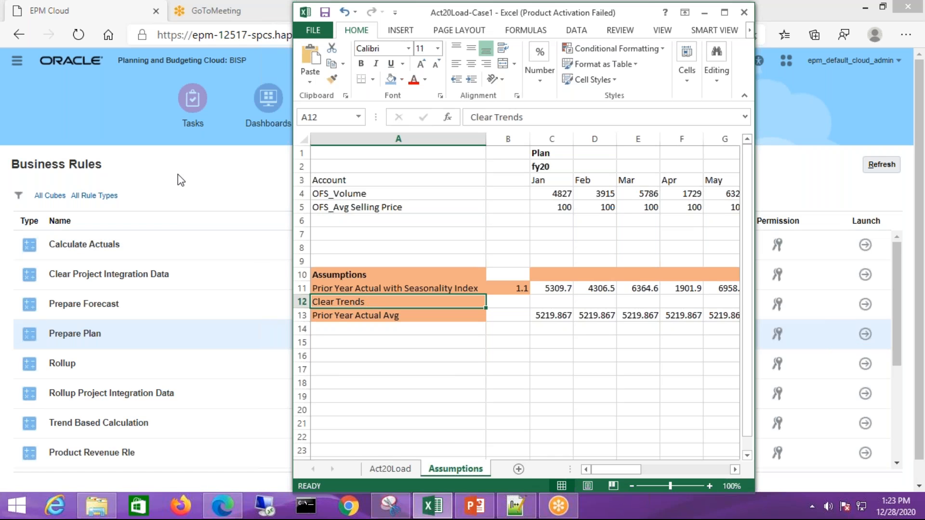
Run the Prepare Plan business rule in the browser for entity usa, year FY21 and currency usd
{"action": "left_click", "coordinate": [117, 341]}
{"action": "left_click", "coordinate": [866, 333]}
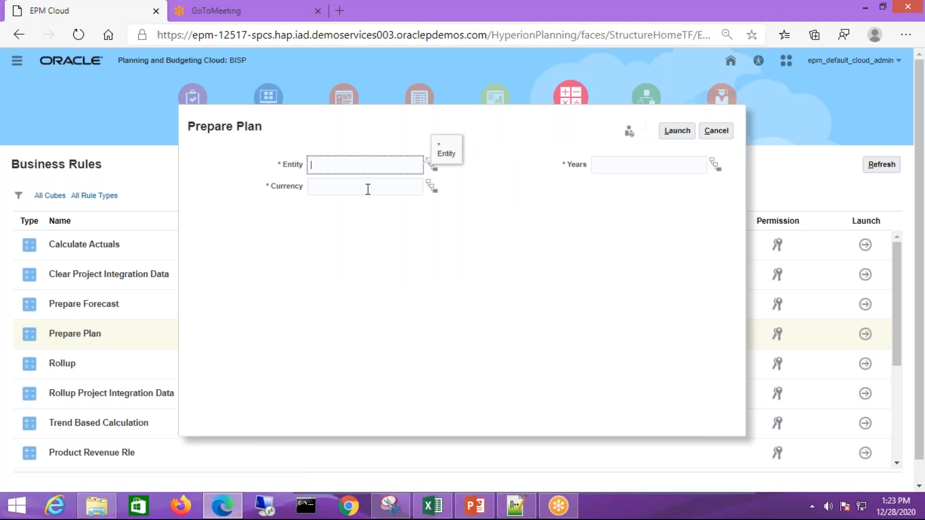
{"action": "type", "text": "usa"}
{"action": "left_click", "coordinate": [605, 166]}
{"action": "type", "text": "FY21"}
{"action": "left_click", "coordinate": [353, 185]}
{"action": "type", "text": "usd"}
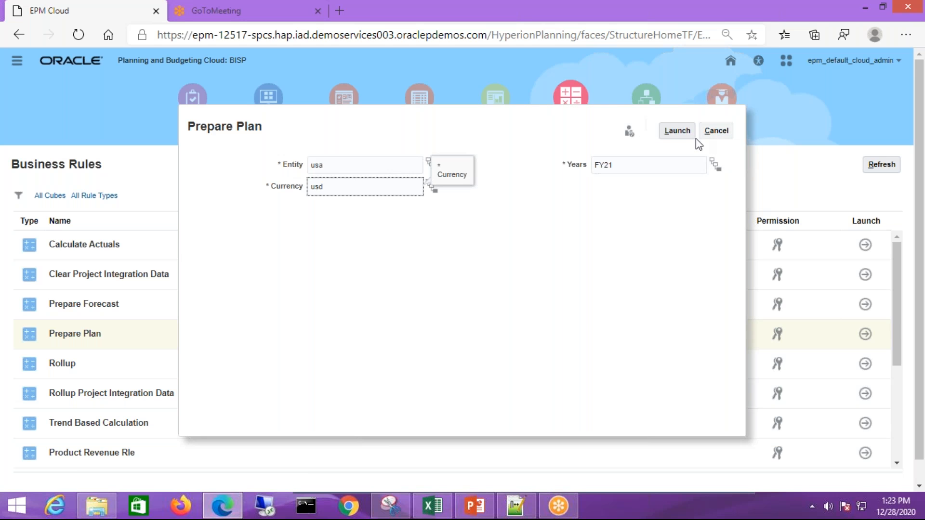
{"action": "left_click", "coordinate": [679, 131]}
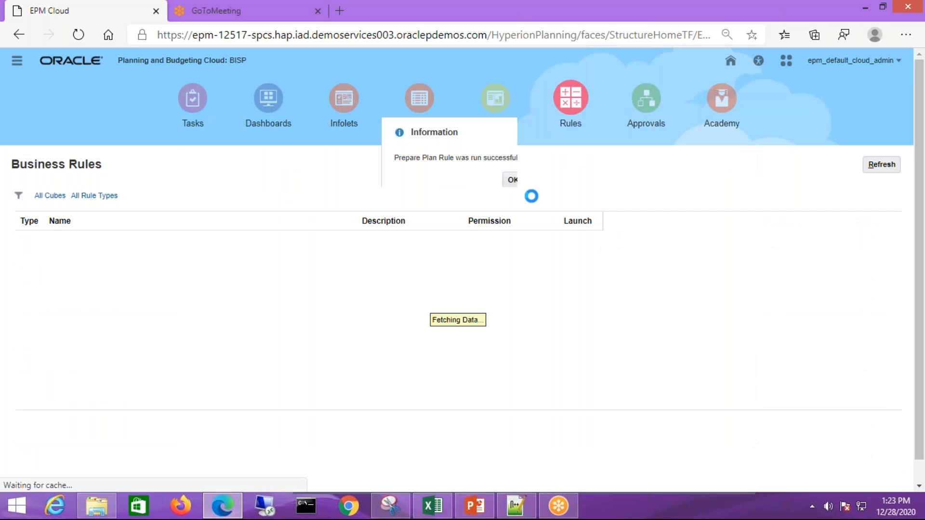
{"action": "left_click", "coordinate": [513, 181]}
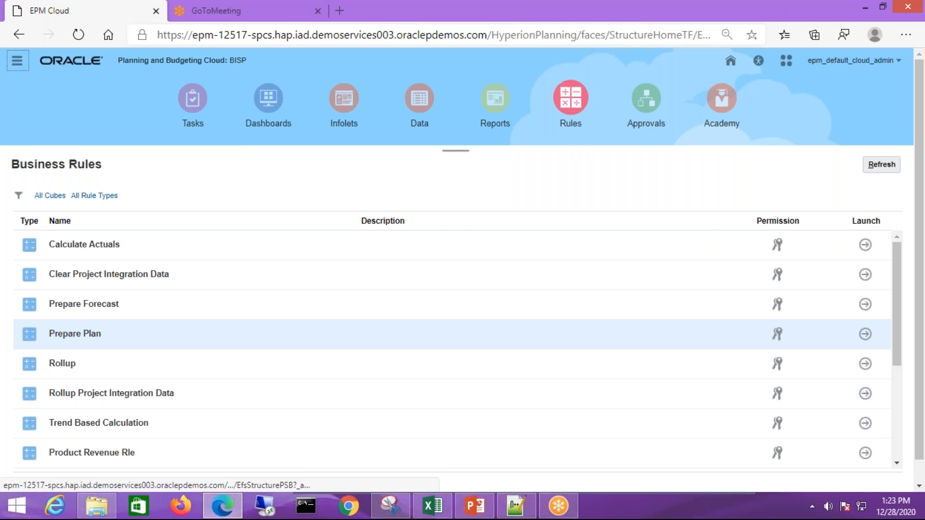
In the Driver Based Revenue Planning form, set Volume's trend to Prior Year Actual with Seasonality with a 10% increase and save the drivers
{"action": "left_click", "coordinate": [17, 60]}
{"action": "left_click", "coordinate": [58, 147]}
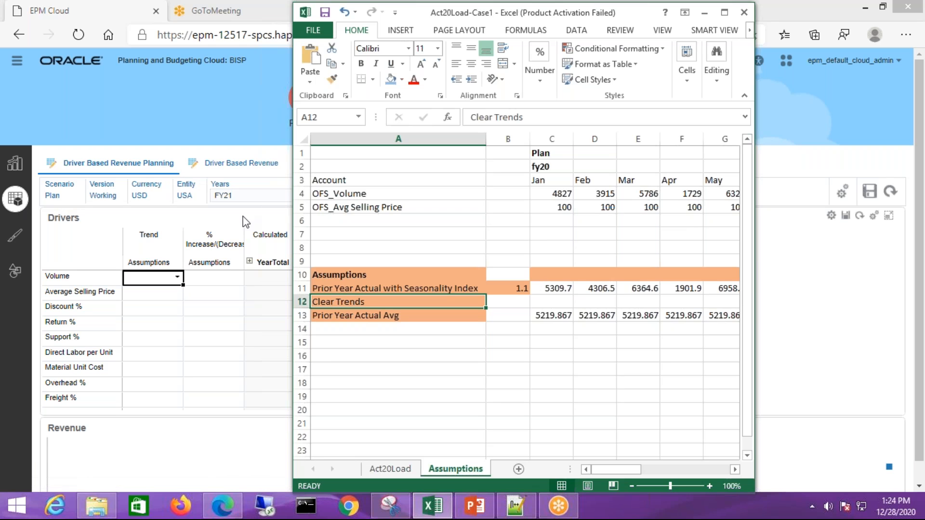
{"action": "left_click", "coordinate": [179, 280]}
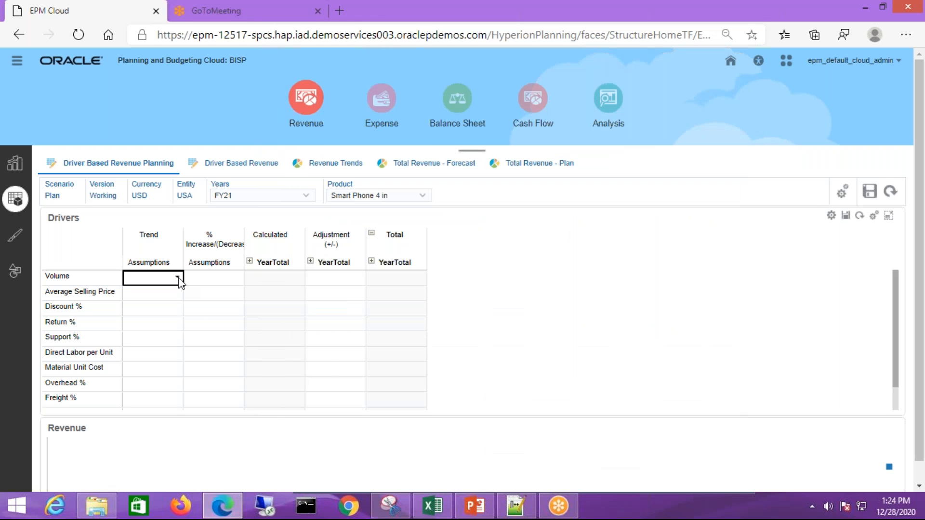
{"action": "left_click", "coordinate": [177, 279]}
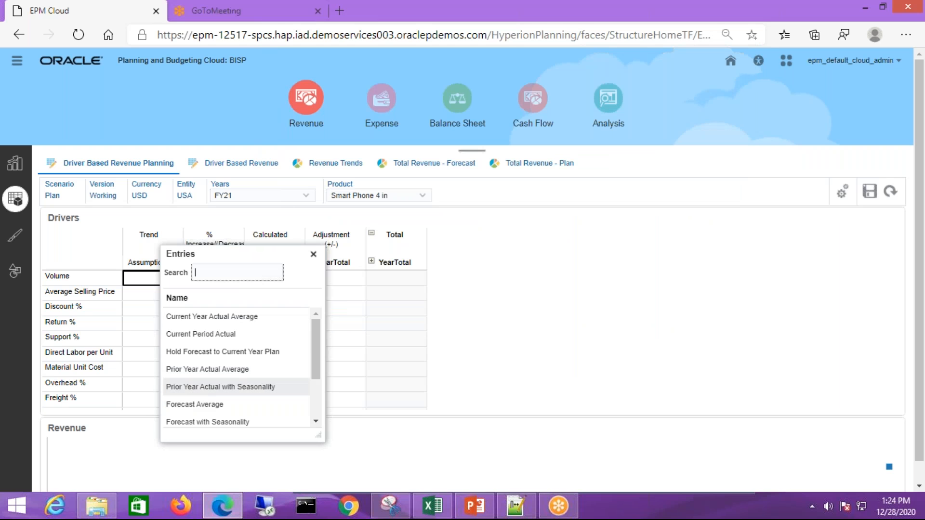
{"action": "left_click", "coordinate": [242, 386]}
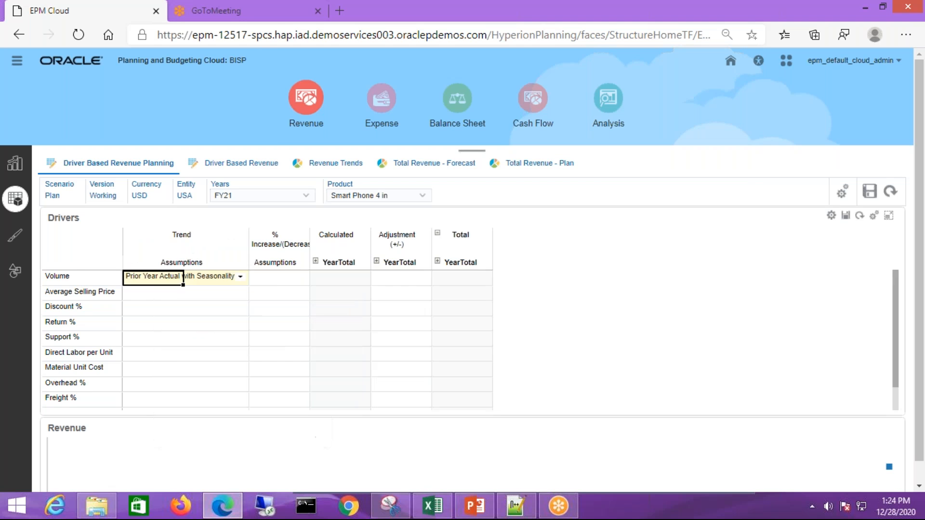
{"action": "left_click", "coordinate": [284, 282]}
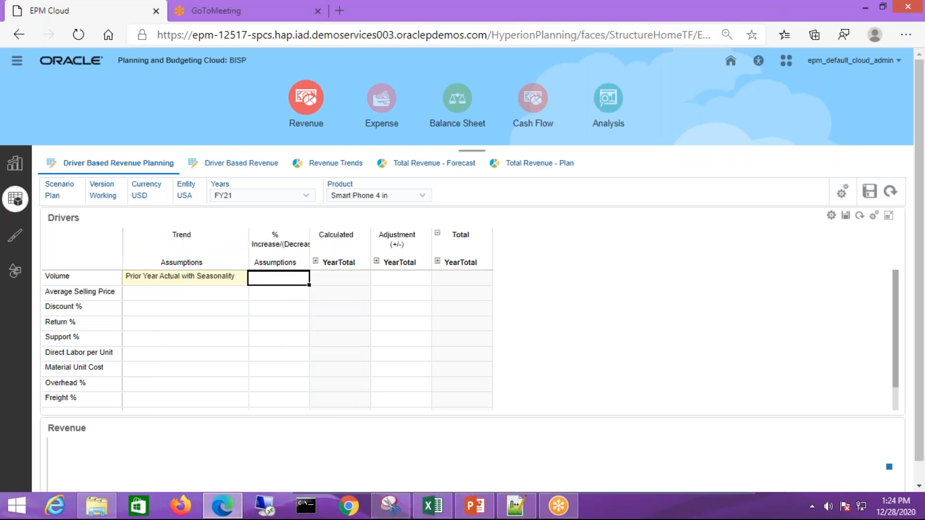
{"action": "key", "text": "Return"}
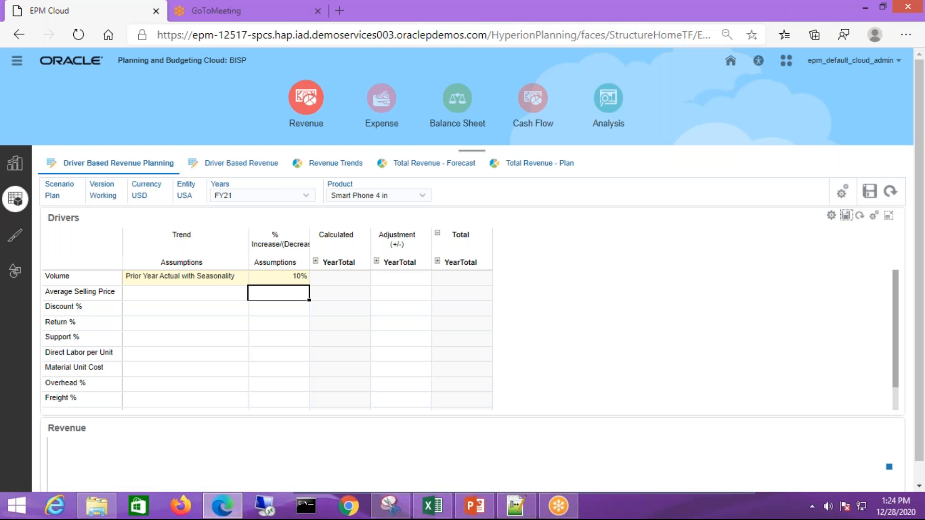
{"action": "left_click", "coordinate": [846, 216]}
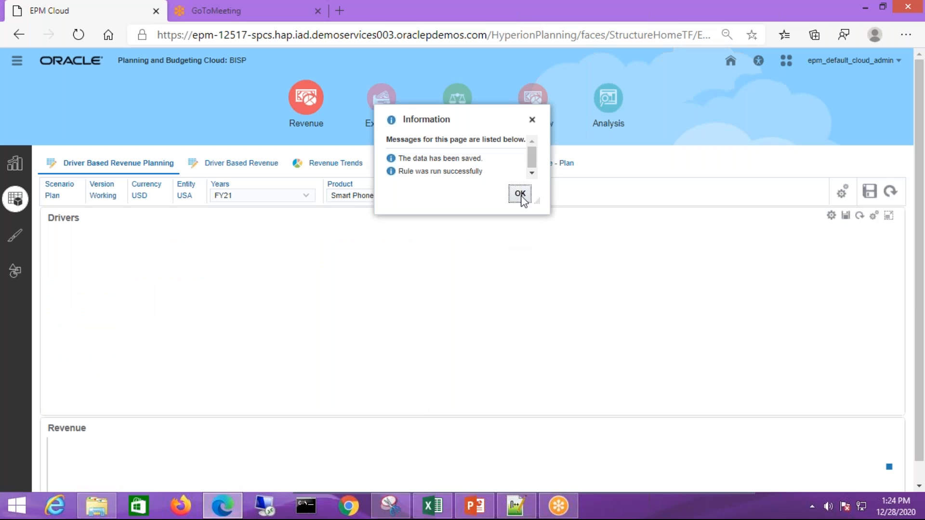
{"action": "left_click", "coordinate": [521, 192]}
Expand the calculated YearTotal down to the Q1 months and compare the Jan and Feb volumes with the workbook's seasonality row
{"action": "left_click", "coordinate": [316, 261]}
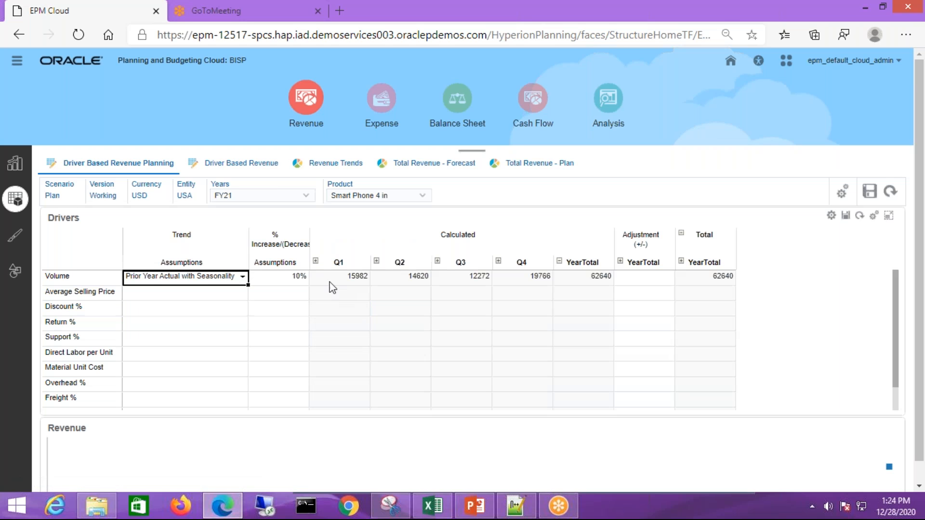
{"action": "left_click", "coordinate": [315, 261]}
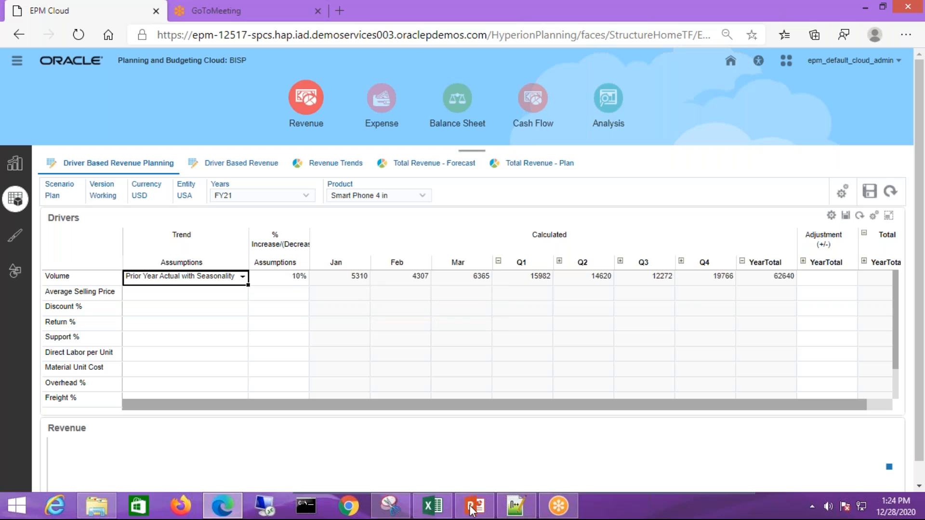
{"action": "left_click", "coordinate": [433, 506]}
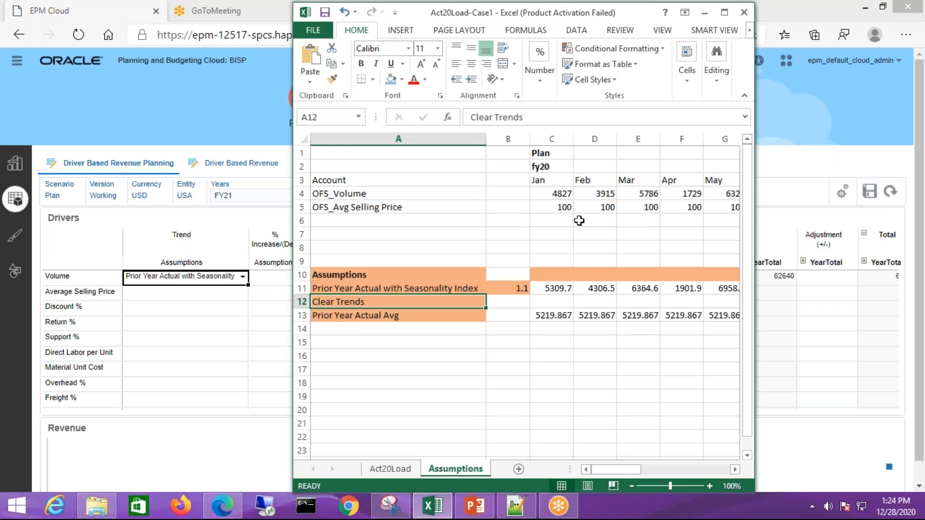
{"action": "left_click", "coordinate": [552, 194]}
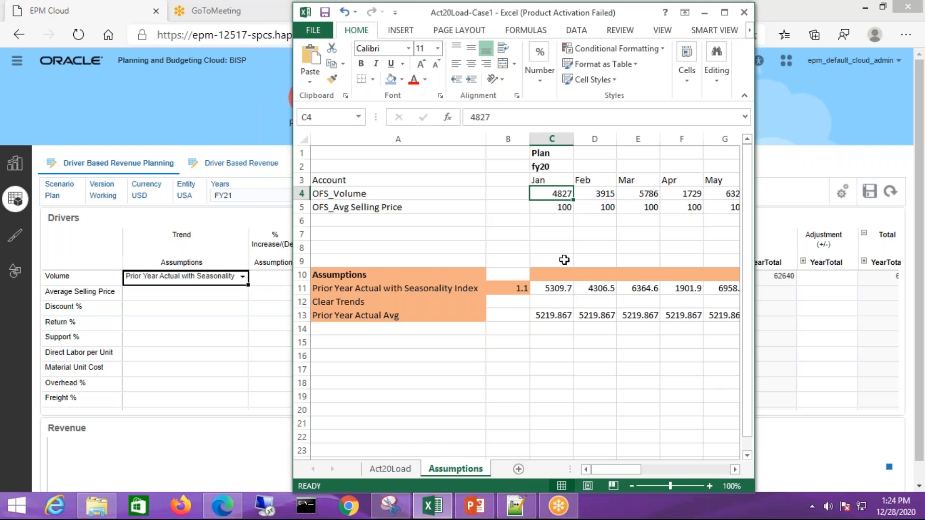
{"action": "left_click", "coordinate": [559, 289]}
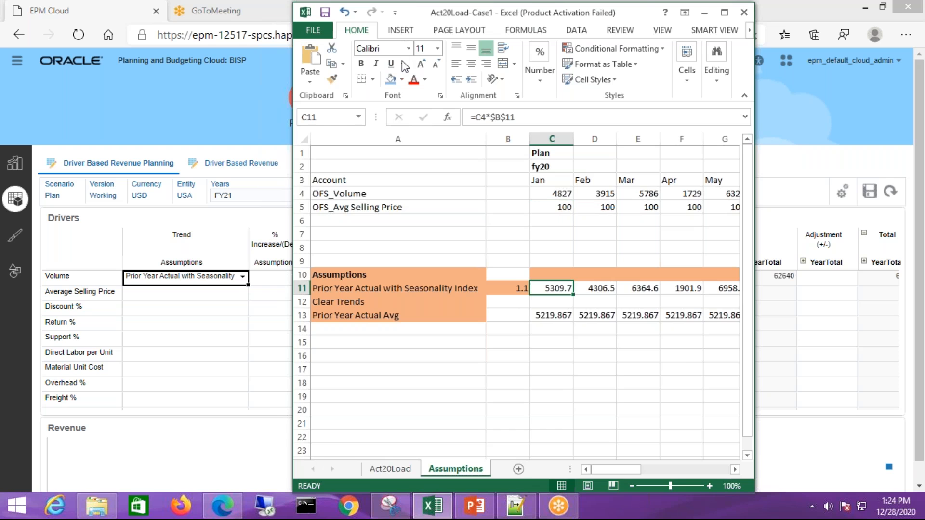
{"action": "left_click", "coordinate": [606, 287]}
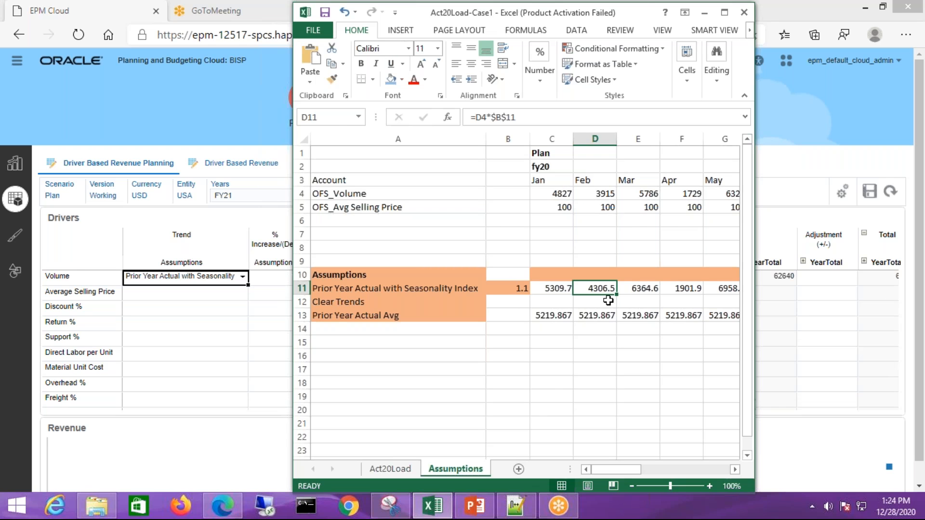
{"action": "left_click", "coordinate": [766, 292]}
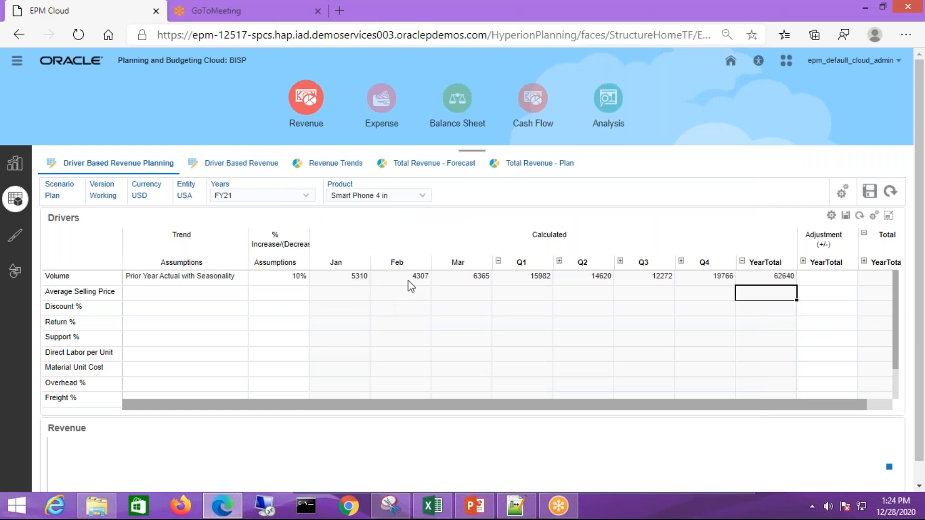
{"action": "left_click", "coordinate": [409, 261]}
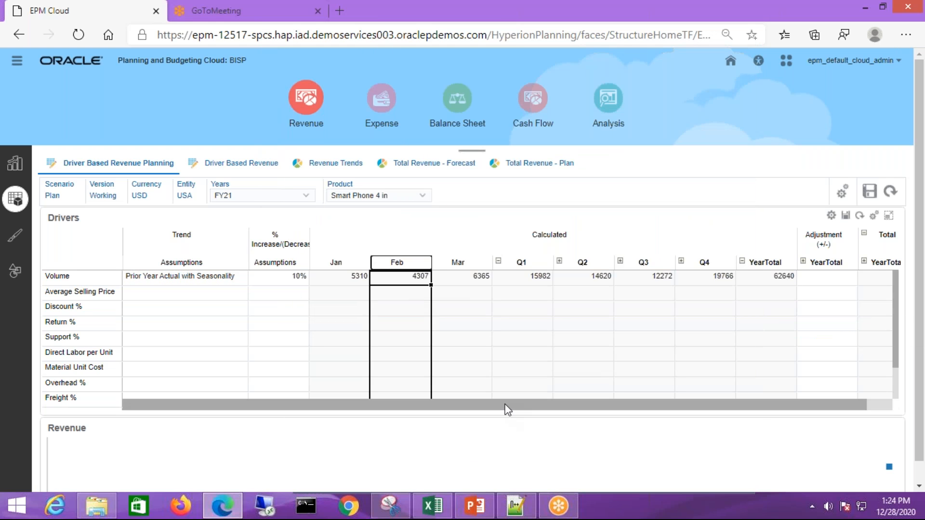
Compare the workbook's Mar volume and seasonality formula with the calculated Mar volume in the planning form
{"action": "left_click", "coordinate": [430, 511]}
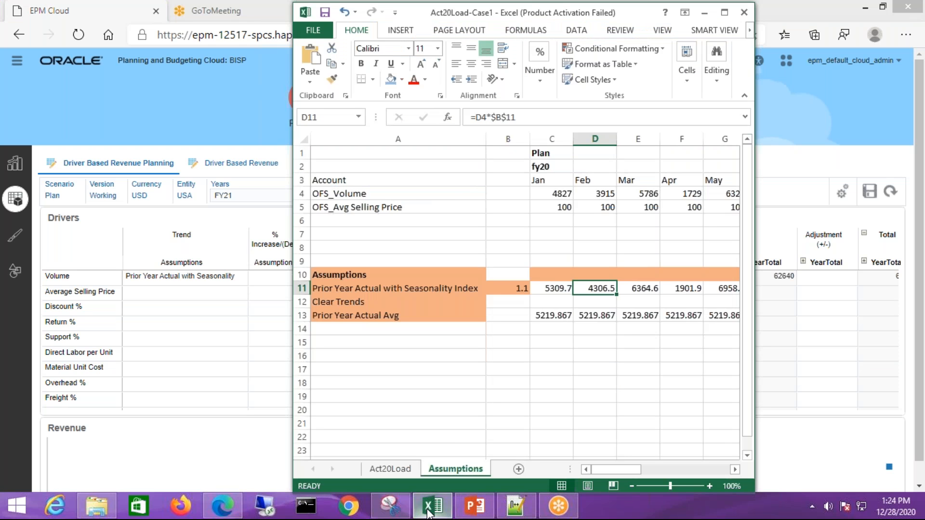
{"action": "left_click", "coordinate": [647, 195]}
{"action": "left_click", "coordinate": [655, 284]}
{"action": "left_click", "coordinate": [650, 196]}
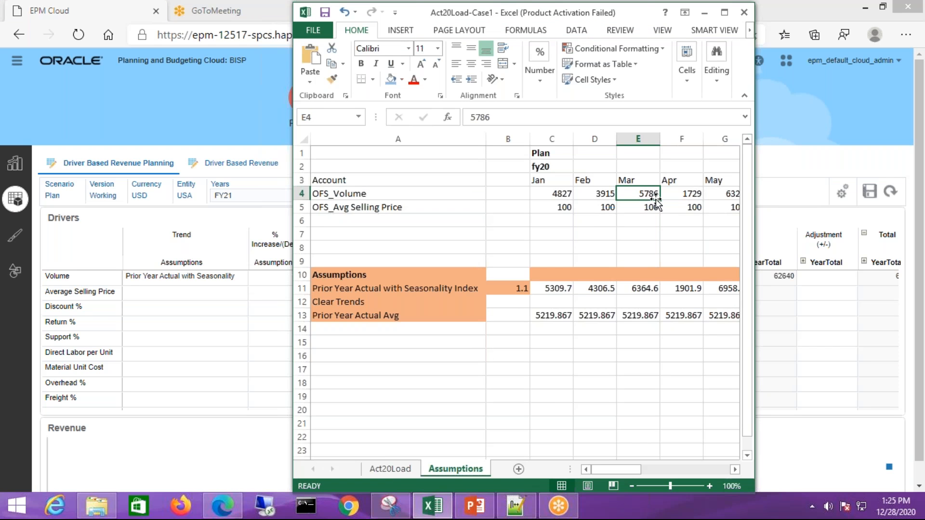
{"action": "left_click", "coordinate": [646, 288]}
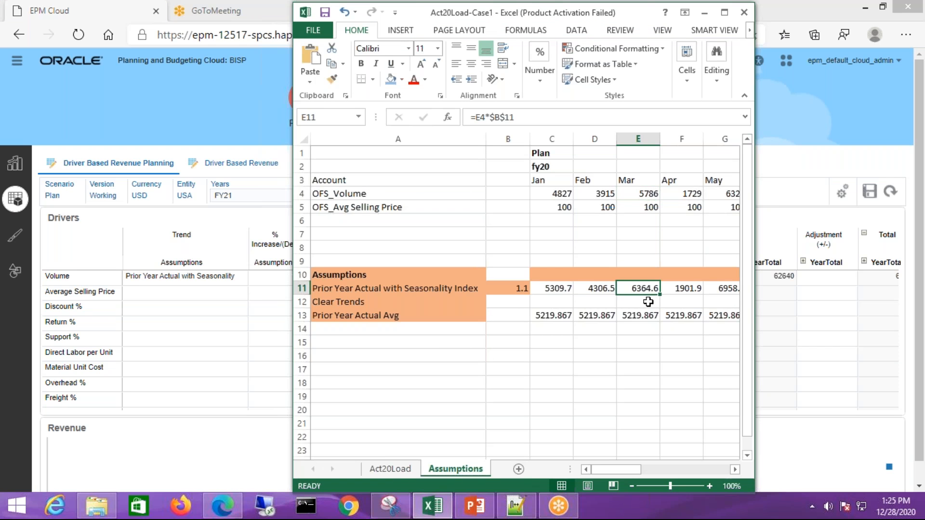
{"action": "left_click", "coordinate": [826, 308]}
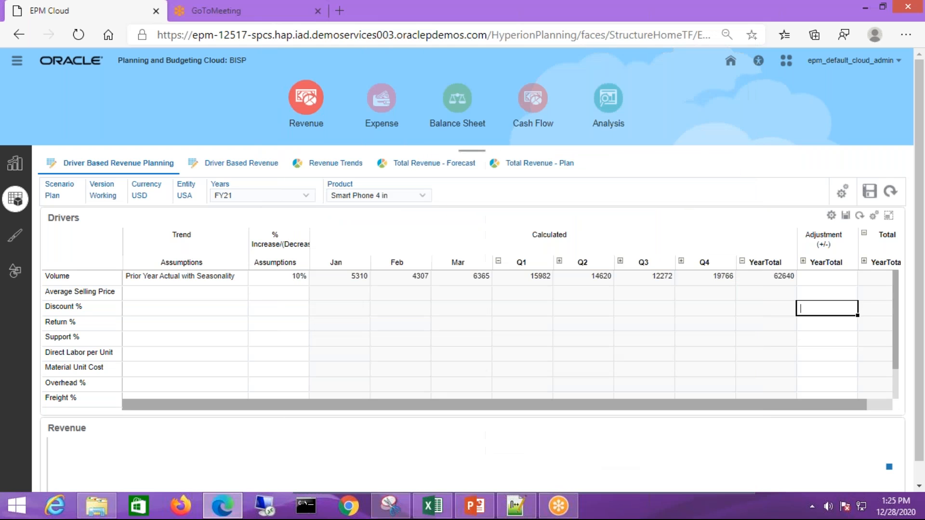
{"action": "left_click", "coordinate": [485, 283]}
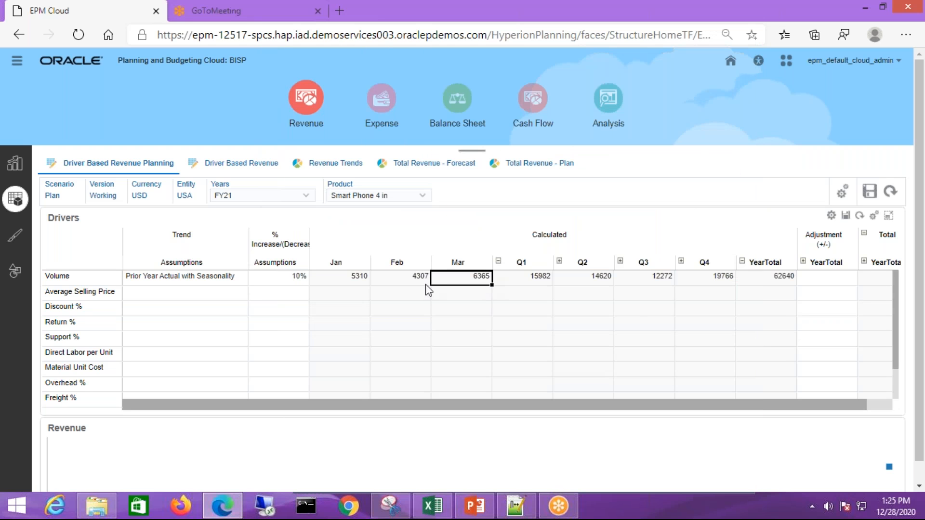
Change Volume's trend assumption to Clear Trend and save the drivers
{"action": "left_click", "coordinate": [233, 283]}
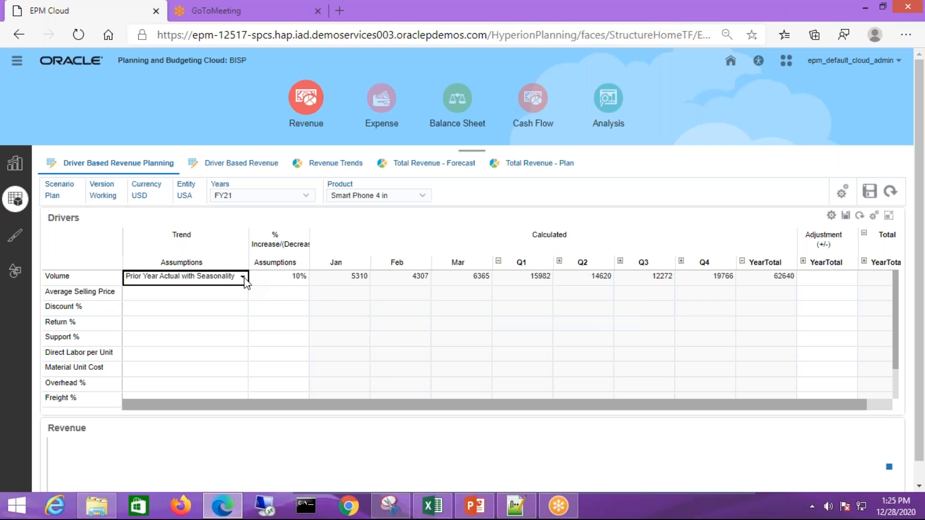
{"action": "left_click", "coordinate": [243, 277]}
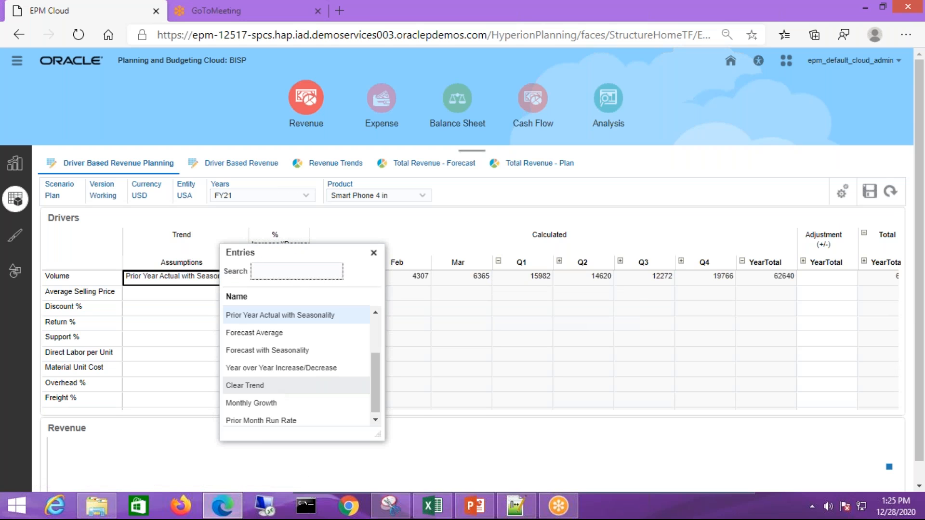
{"action": "left_click", "coordinate": [260, 385]}
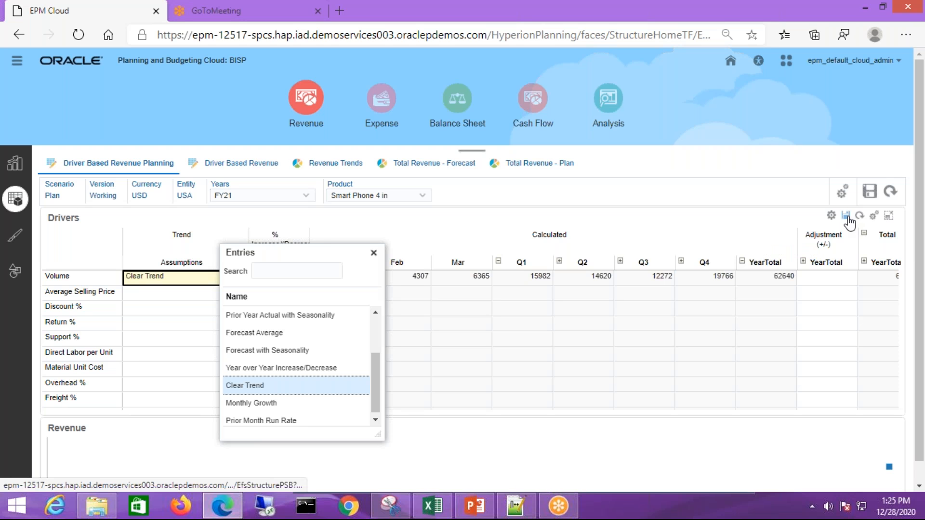
Switch to the Excel workbook and review the Clear Trends row and the Prior Year Actual Avg entry
{"action": "mouse_move", "coordinate": [448, 510]}
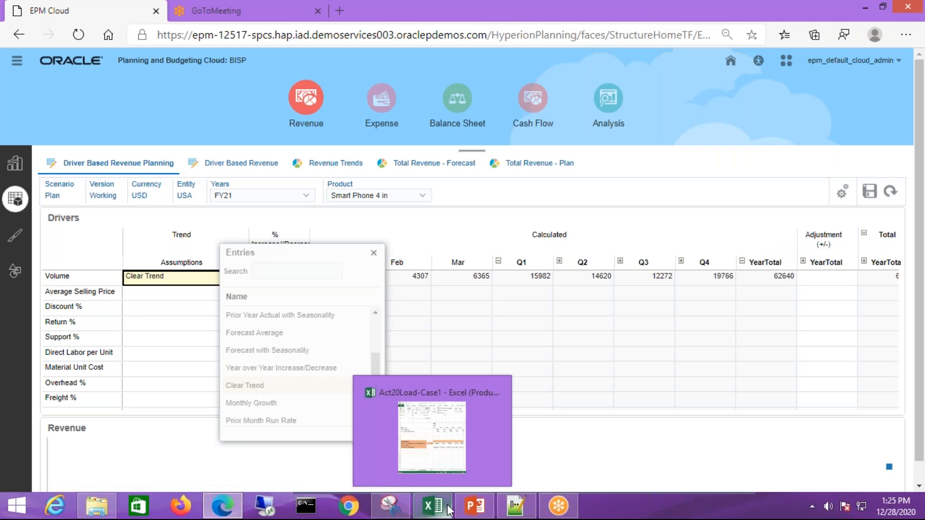
{"action": "left_click", "coordinate": [431, 436]}
{"action": "left_click", "coordinate": [553, 297]}
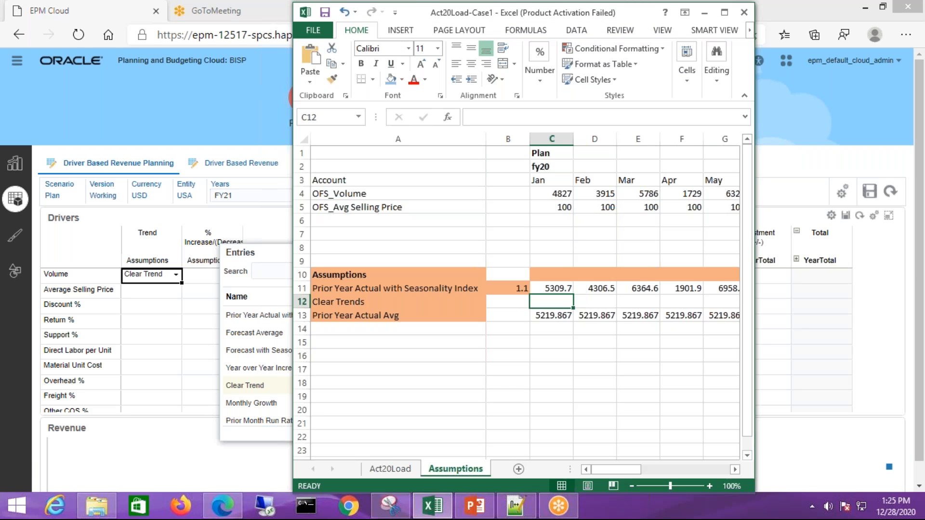
{"action": "left_click", "coordinate": [370, 318]}
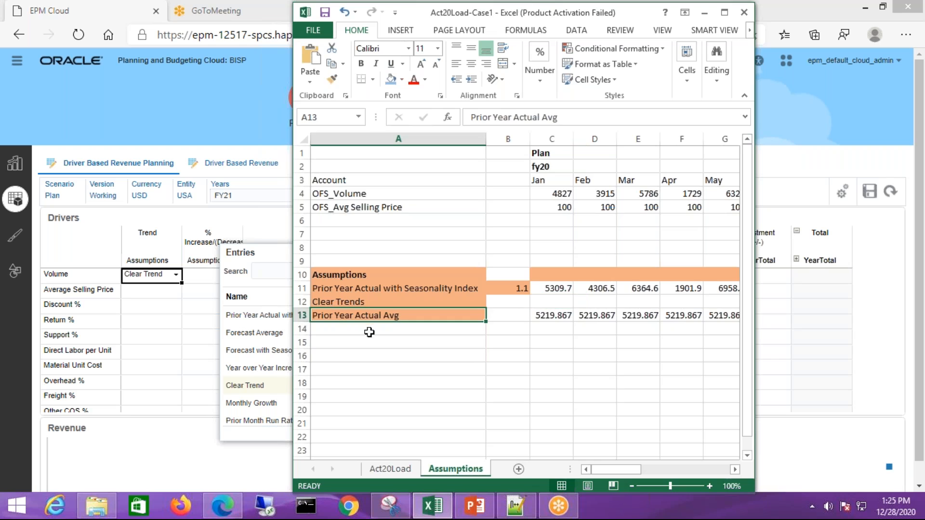
Dismiss the save message in the planning form, close Volume's trend entries list and check the cleared calculated values
{"action": "left_click", "coordinate": [282, 224]}
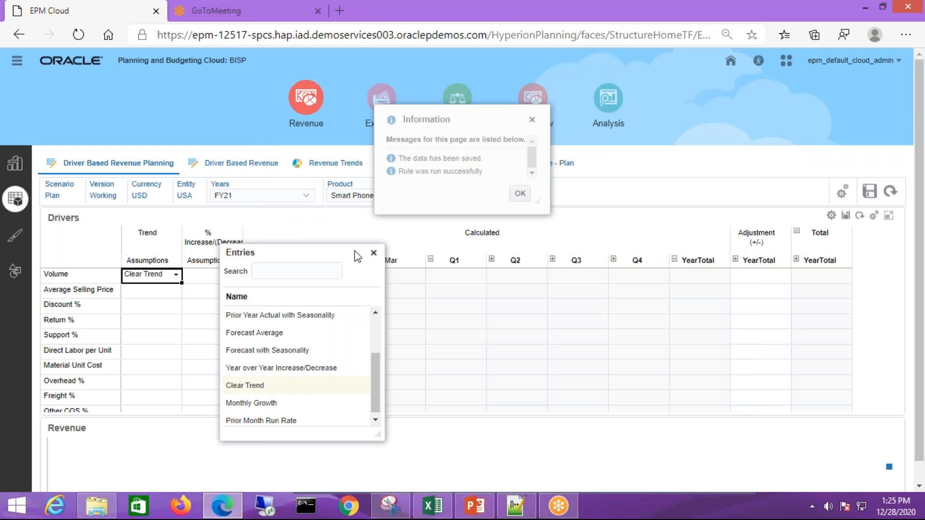
{"action": "left_click", "coordinate": [521, 194]}
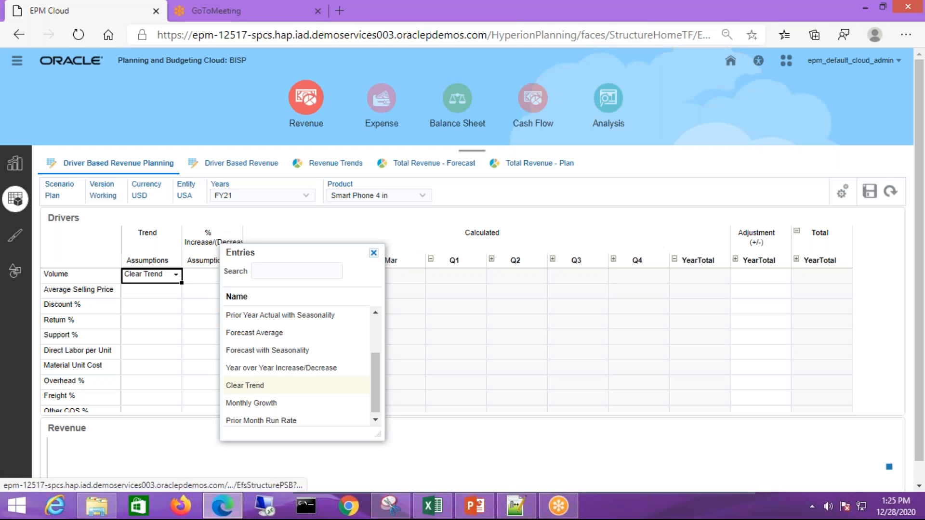
{"action": "left_click", "coordinate": [441, 508]}
{"action": "left_click", "coordinate": [391, 345]}
{"action": "left_click", "coordinate": [386, 317]}
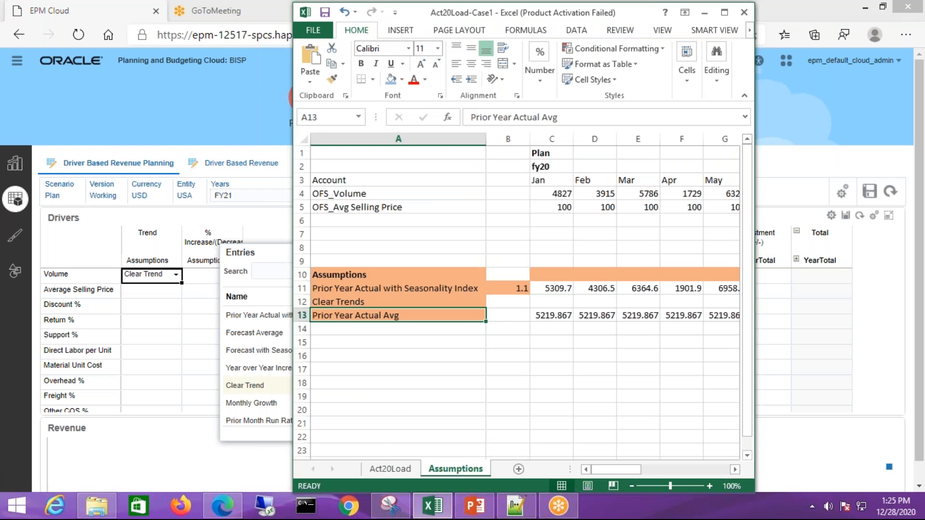
{"action": "left_click", "coordinate": [166, 273]}
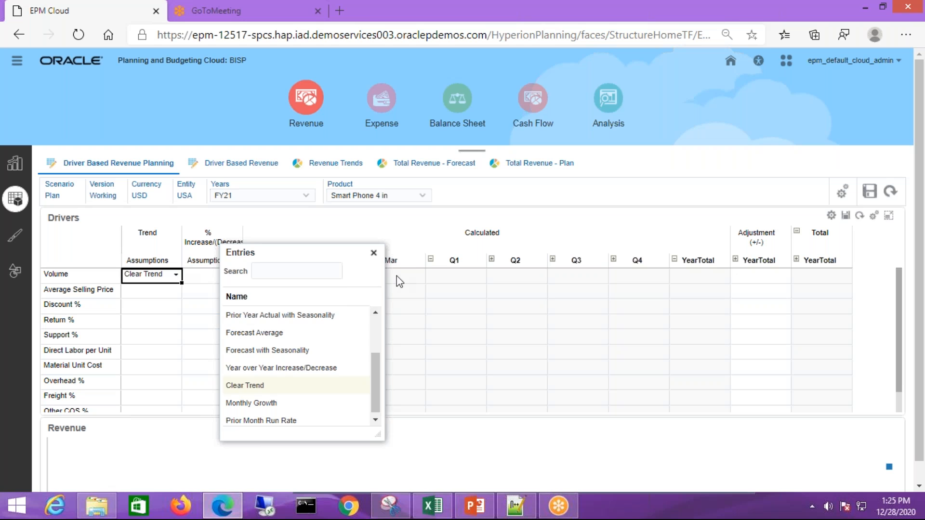
{"action": "left_click", "coordinate": [399, 282]}
{"action": "left_click", "coordinate": [172, 282]}
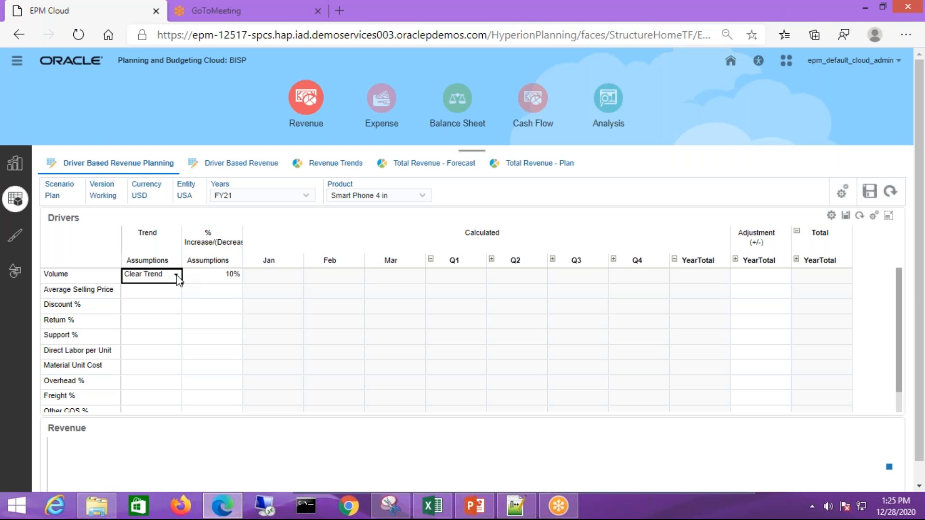
Maximize the Excel workbook and inspect the Jan Prior Year Actual Avg formula and the annual OFS_Volume cell it references
{"action": "left_click", "coordinate": [433, 505]}
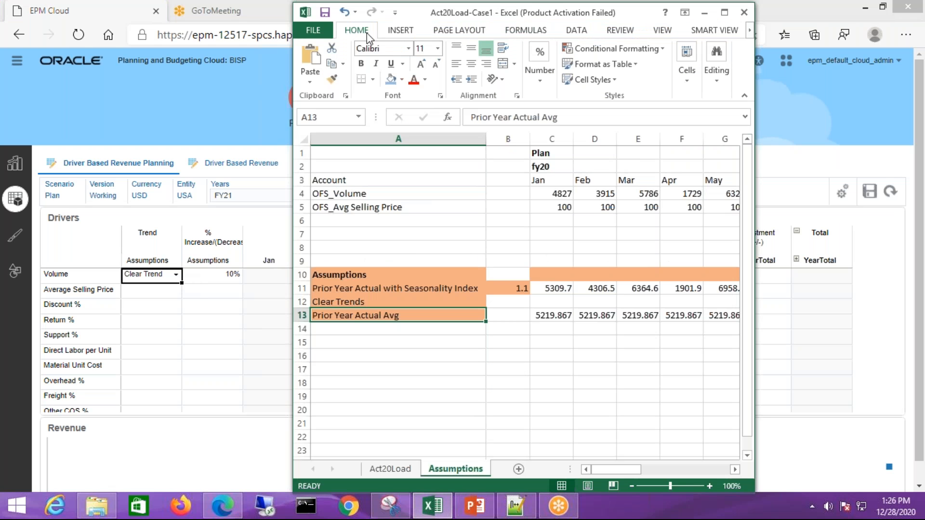
{"action": "double_click", "coordinate": [432, 19]}
{"action": "left_click", "coordinate": [386, 405]}
{"action": "left_click", "coordinate": [260, 311]}
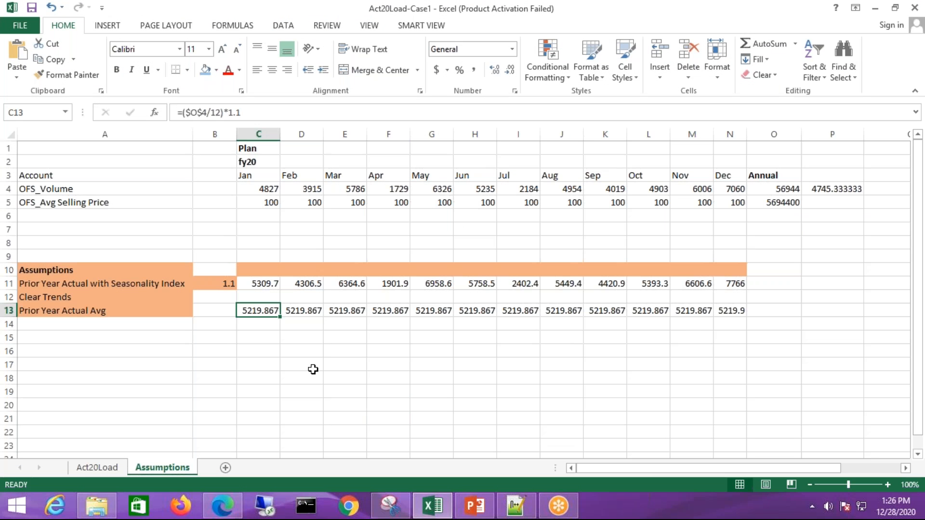
{"action": "left_click", "coordinate": [793, 191]}
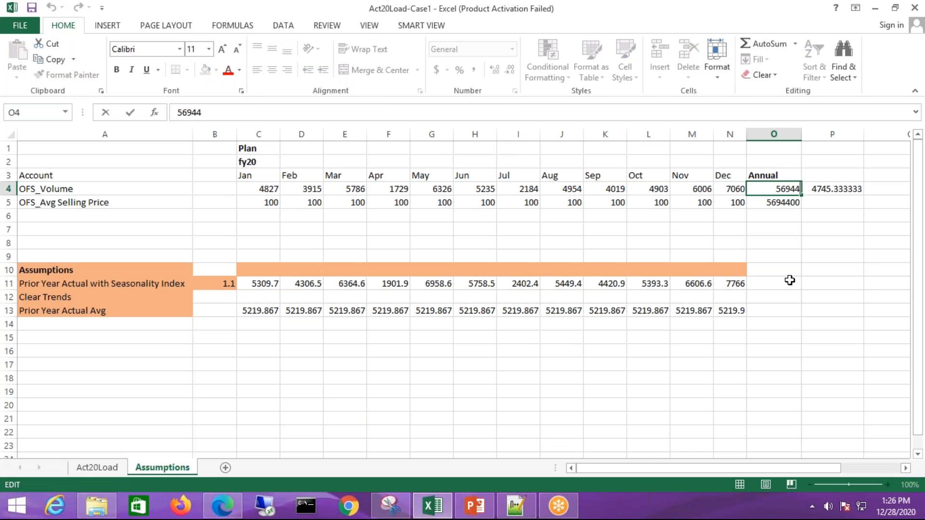
{"action": "left_click", "coordinate": [790, 230]}
Replace the annual OFS_Volume value in cell O4 with the formula =sum(C4:N4) covering Jan to Dec
{"action": "key", "text": "Up"}
{"action": "key", "text": "Up"}
{"action": "key", "text": "Up"}
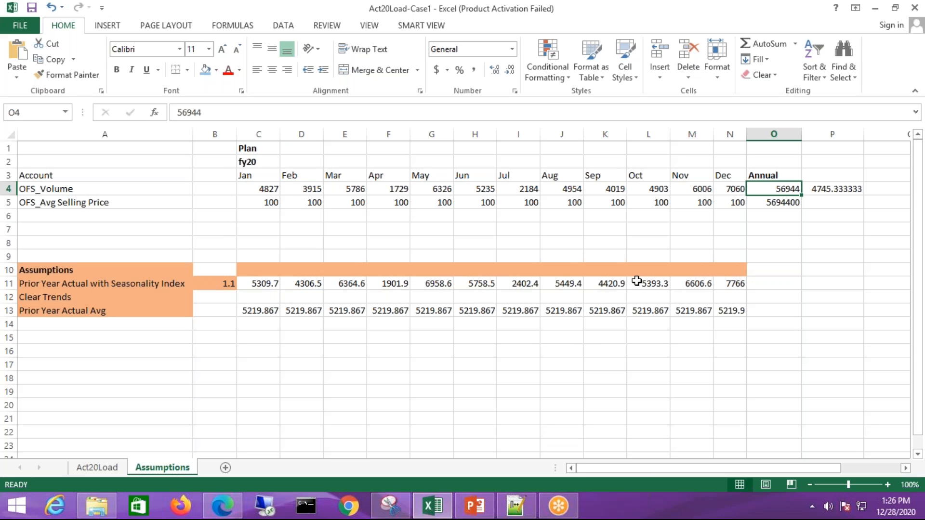
{"action": "type", "text": "="}
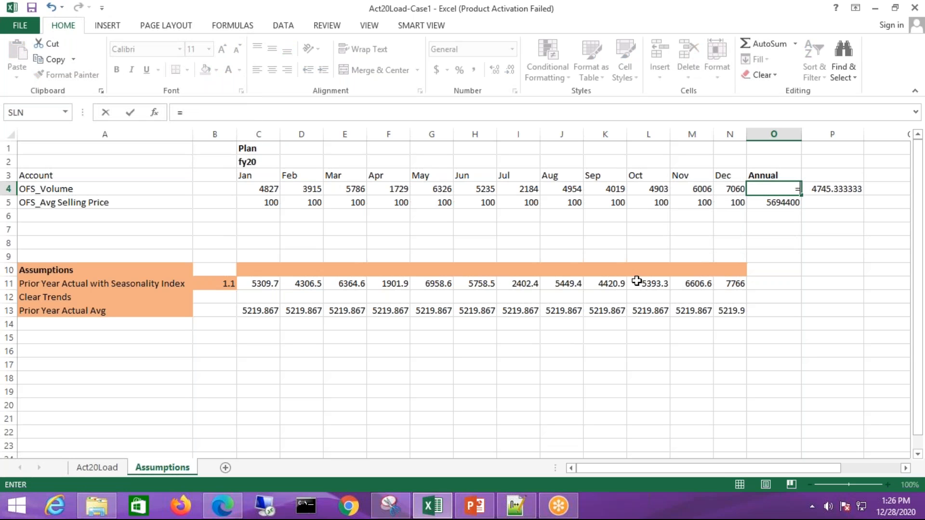
{"action": "type", "text": "sum("}
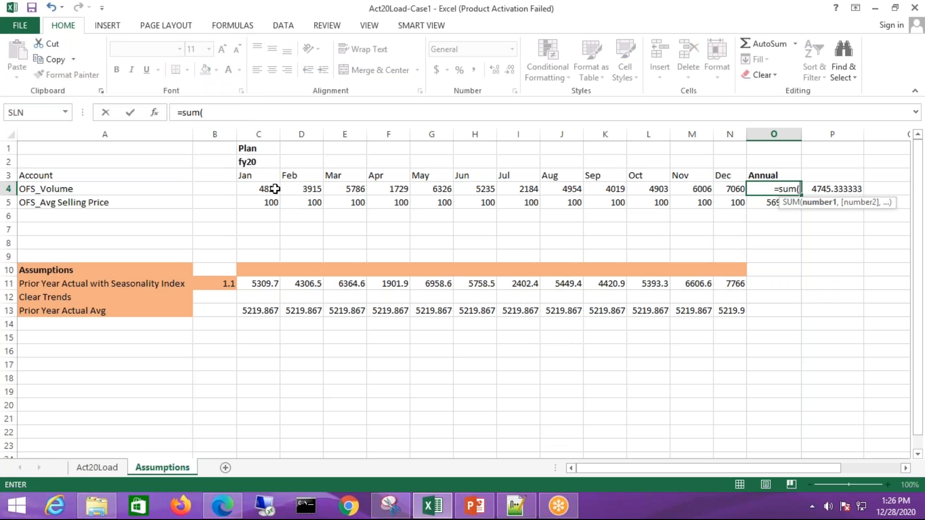
{"action": "left_click_drag", "start_coordinate": [274, 188], "coordinate": [729, 188]}
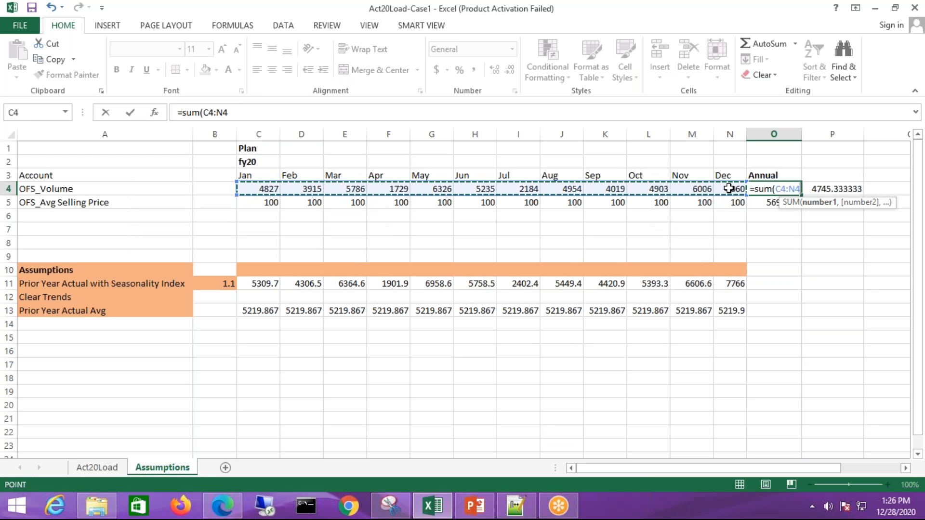
{"action": "type", "text": ")"}
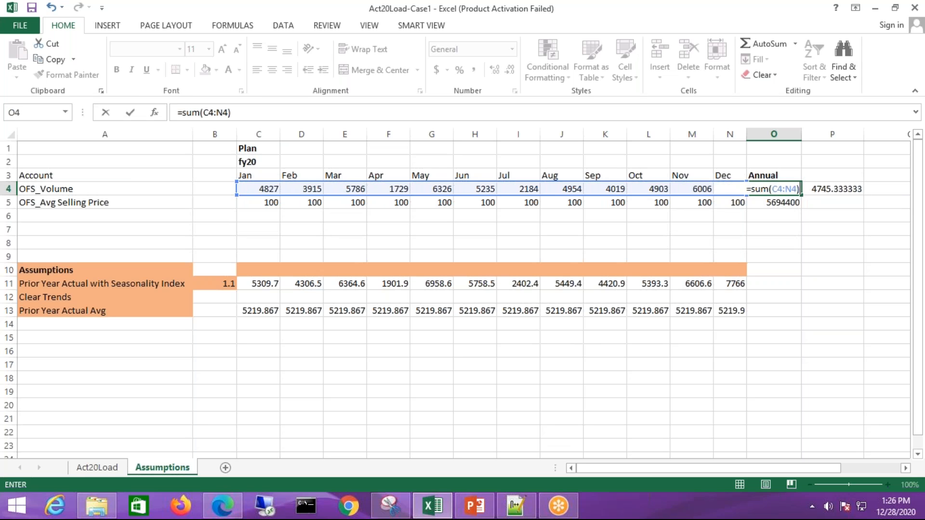
{"action": "key", "text": "Return"}
Examine the cell references in the Jan Prior Year Actual Avg formula in C13, leaving the formula as it is
{"action": "left_click", "coordinate": [268, 309]}
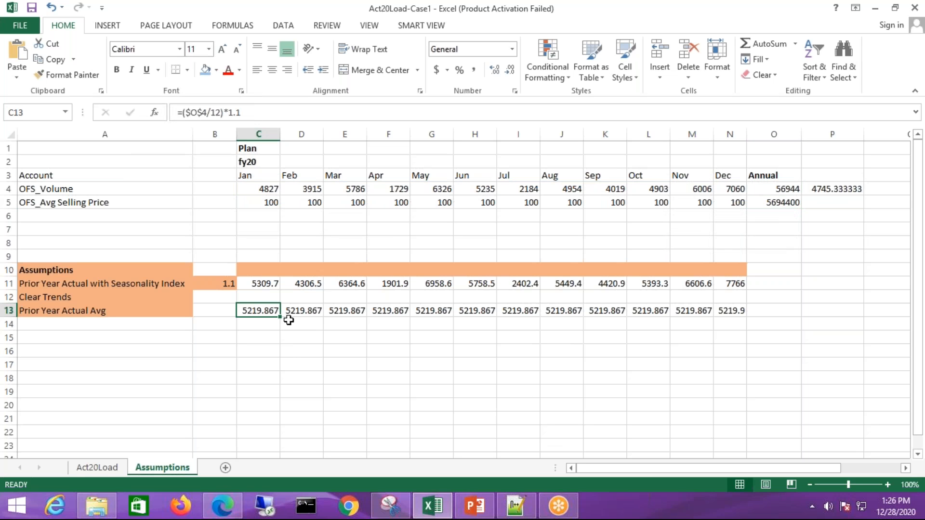
{"action": "key", "text": "F2"}
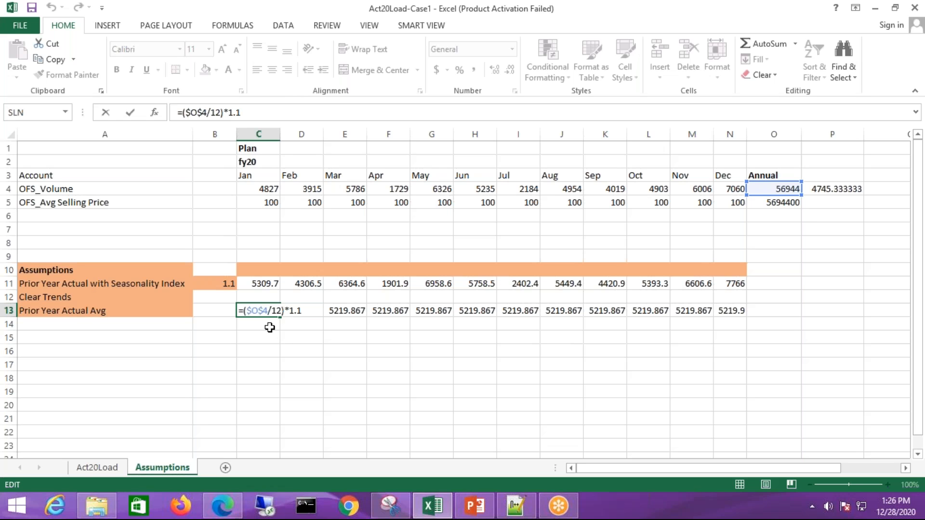
{"action": "key", "text": "Return"}
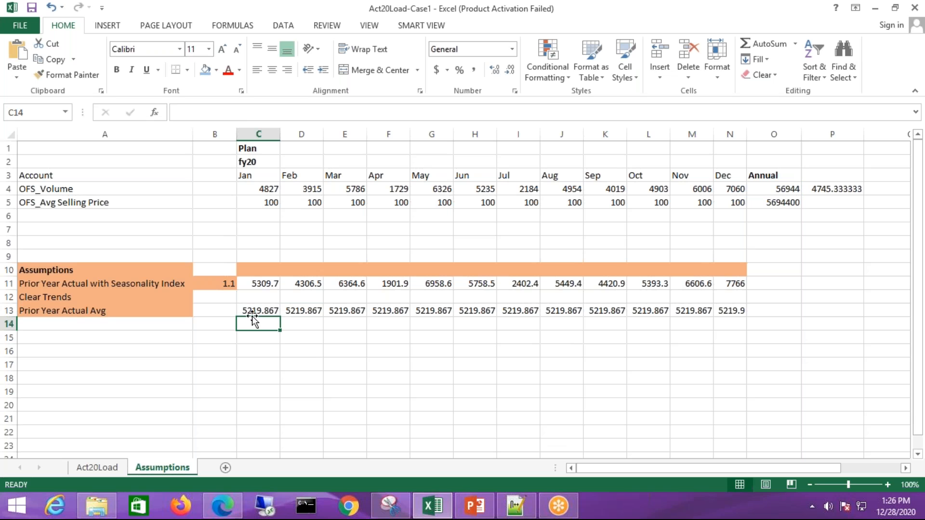
Switch to the browser and reload the Driver Based Revenue Planning page
{"action": "left_click", "coordinate": [223, 506]}
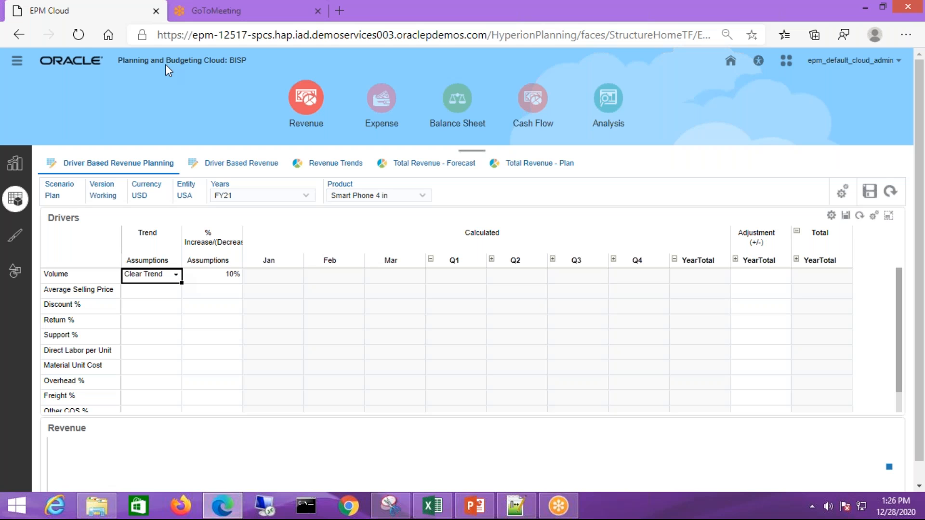
{"action": "left_click", "coordinate": [78, 35]}
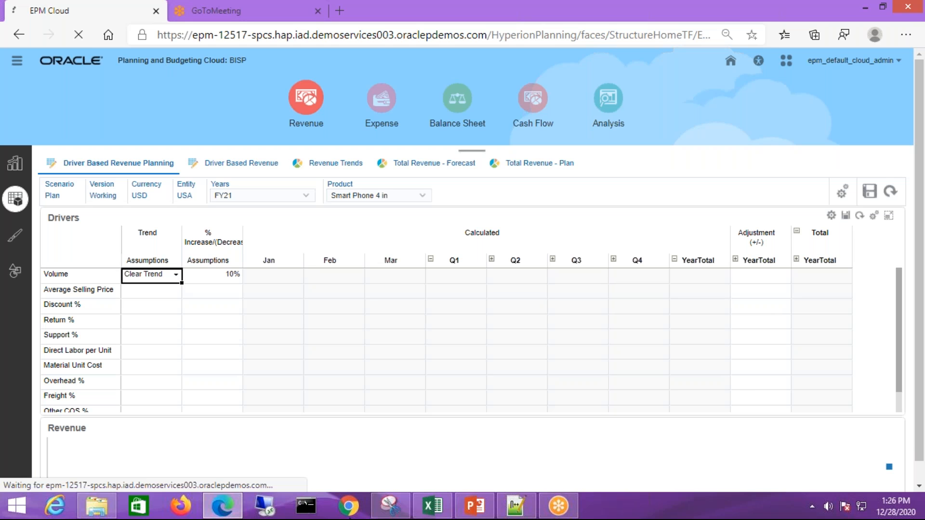
Switch to the Excel workbook and enter 5220 in cell C14 below the Jan Prior Year Actual Avg
{"action": "left_click", "coordinate": [433, 506]}
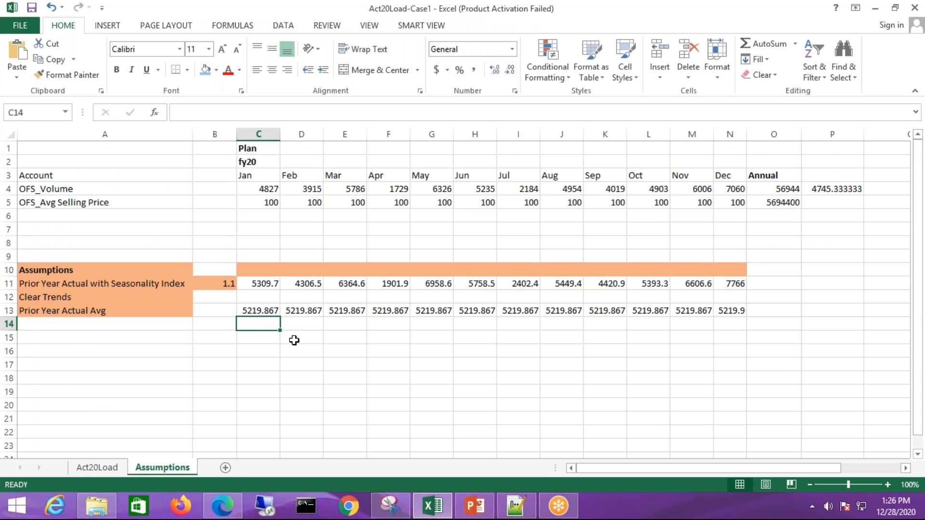
{"action": "type", "text": "52"}
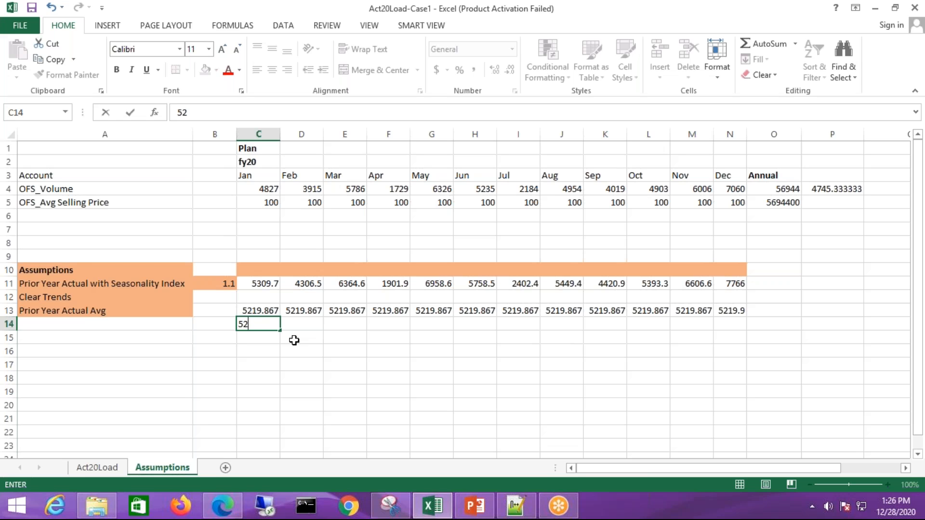
{"action": "type", "text": "20"}
{"action": "key", "text": "Return"}
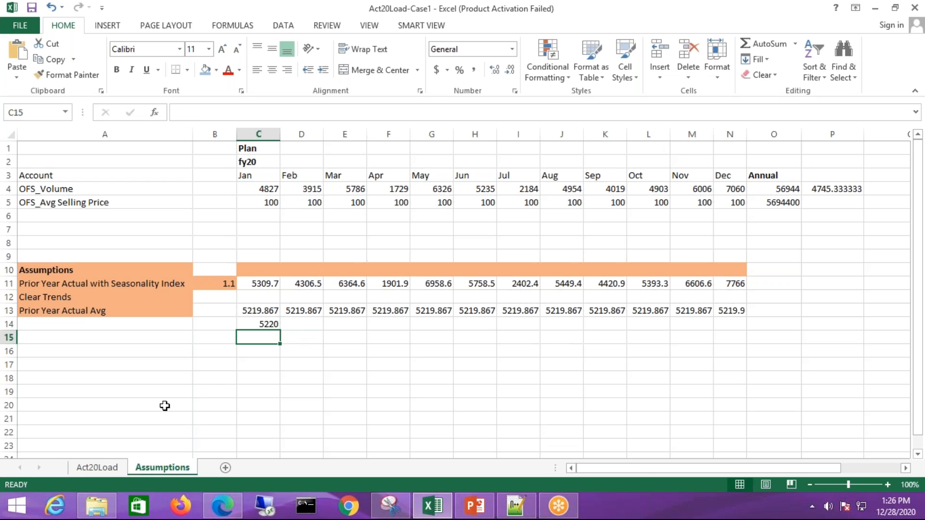
{"action": "key", "text": "Up"}
{"action": "key", "text": "Up"}
{"action": "key", "text": "Left"}
{"action": "key", "text": "Left"}
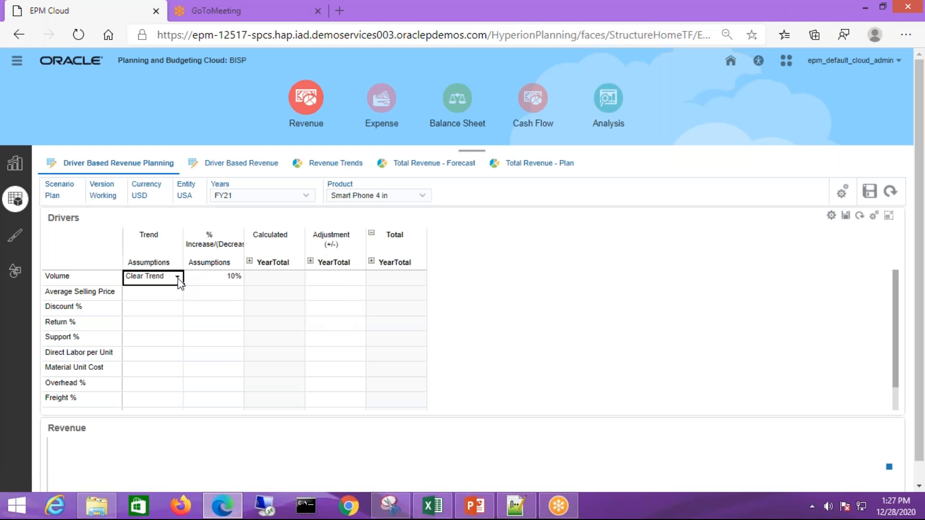
In the planning form, set Volume's trend assumption to Prior Year Actual Average and save the drivers
{"action": "left_click", "coordinate": [177, 277]}
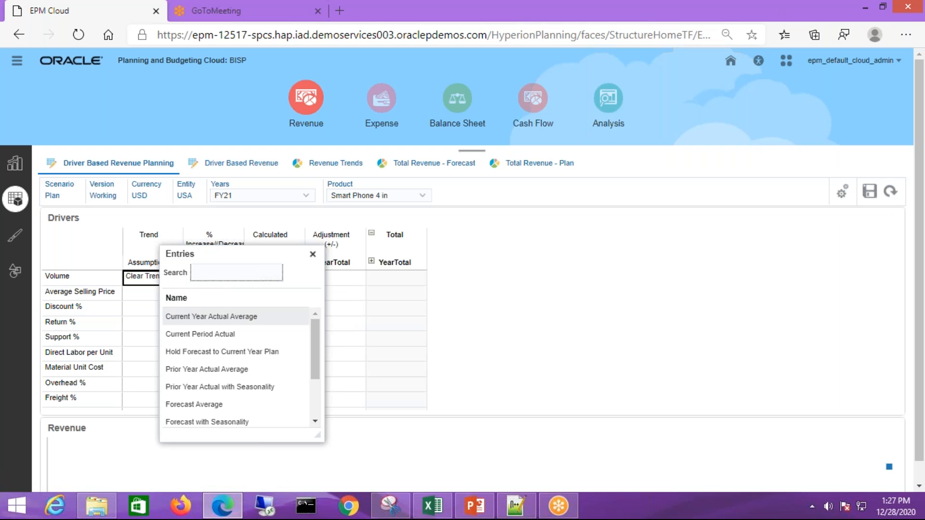
{"action": "left_click", "coordinate": [207, 370]}
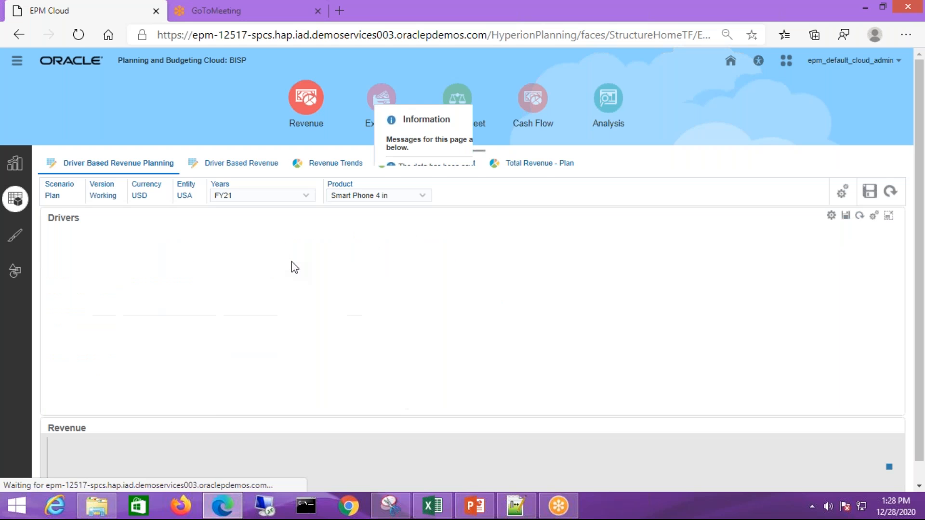
{"action": "left_click", "coordinate": [508, 202]}
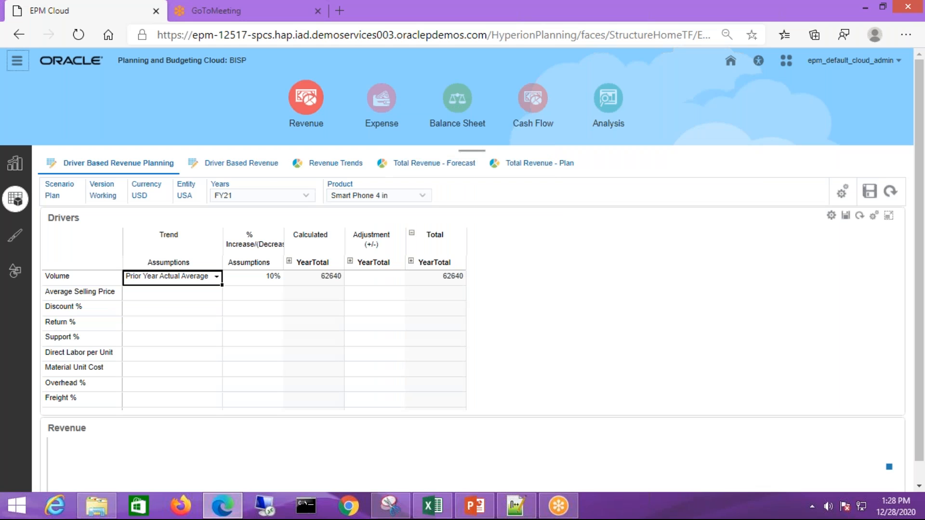
Expand the calculated YearTotal into quarters and Q1 into months to check the averaged Volume values
{"action": "left_click", "coordinate": [289, 261]}
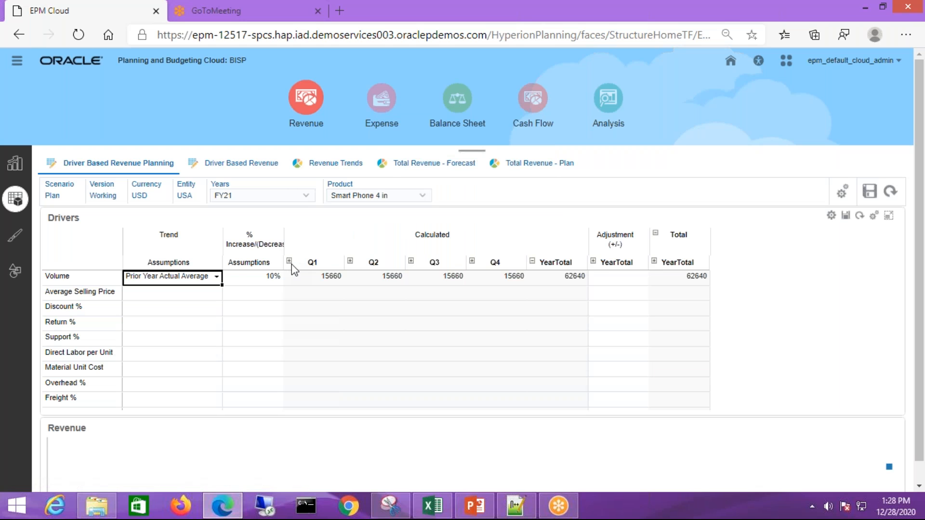
{"action": "left_click", "coordinate": [290, 261]}
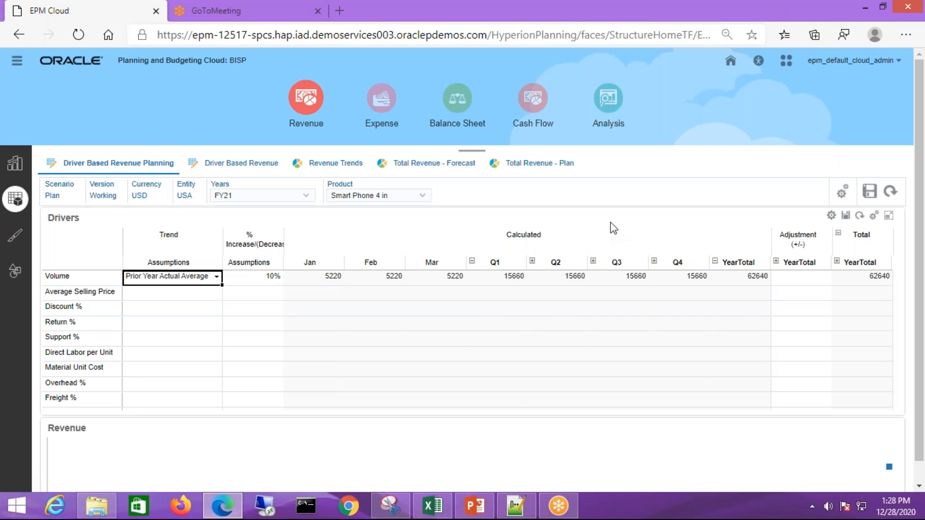
Switch to the PowerPoint presentation and select the closing Thank You slide
{"action": "left_click", "coordinate": [474, 505]}
{"action": "left_click", "coordinate": [98, 346]}
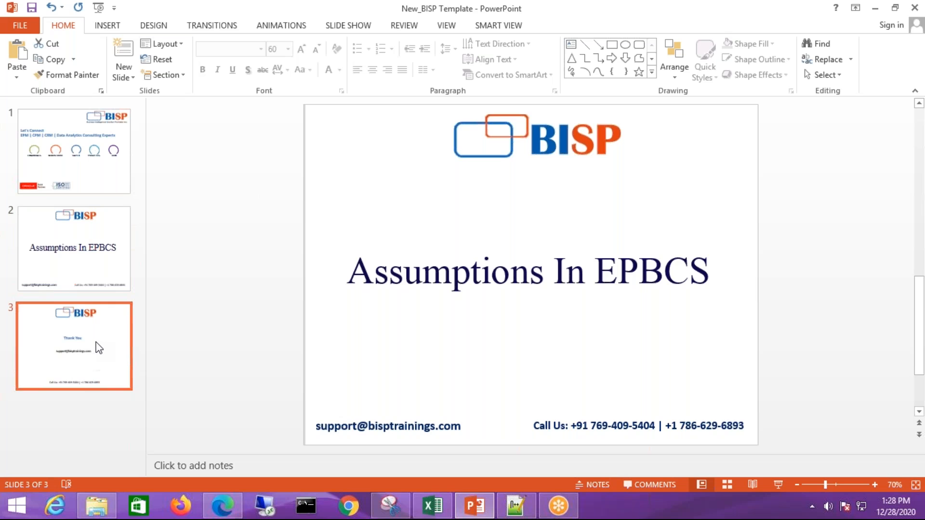